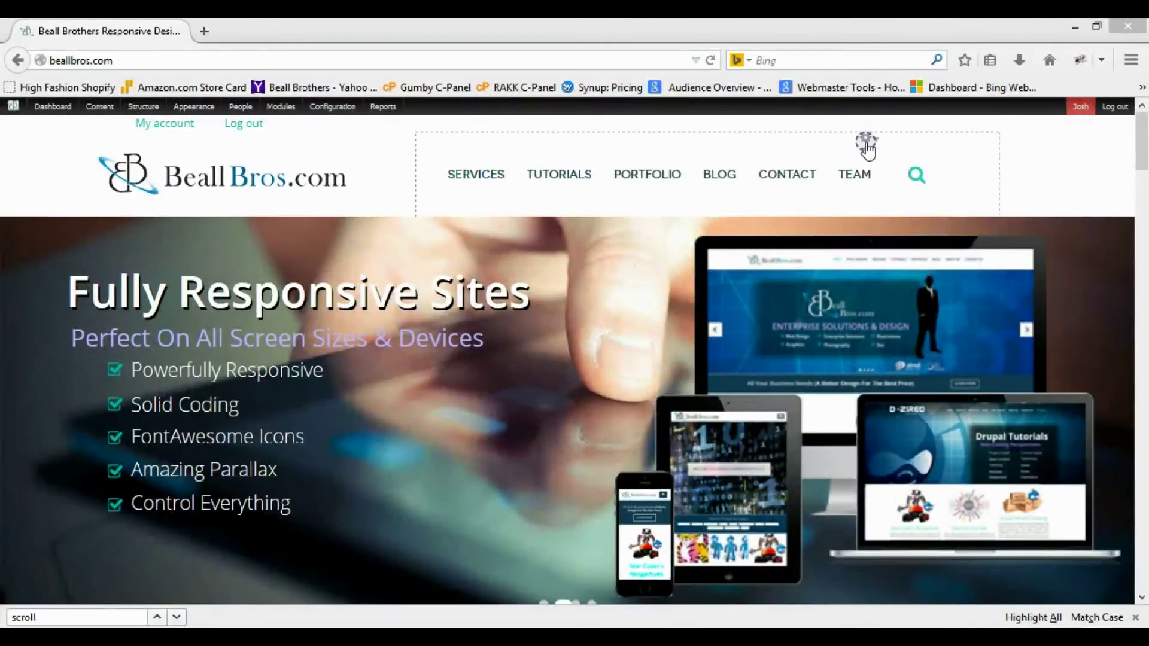
# Open the Resume & Experience page from the TEAM menu.
pyautogui.moveTo(865, 179)
pyautogui.moveTo(886, 271)
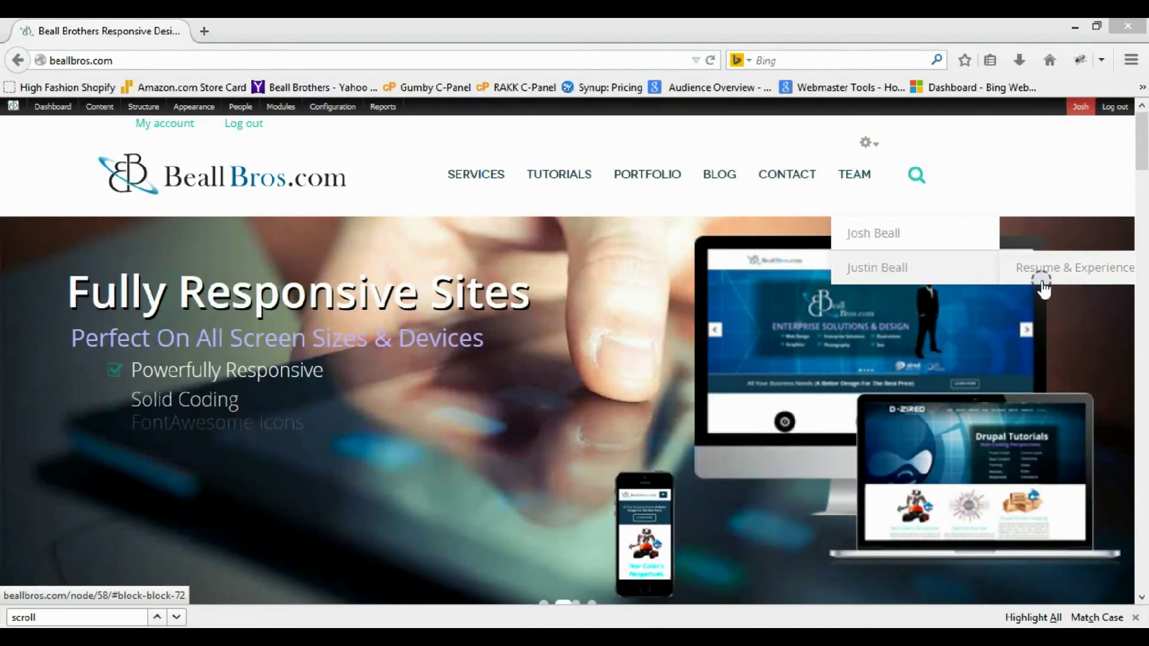
pyautogui.click(1070, 269)
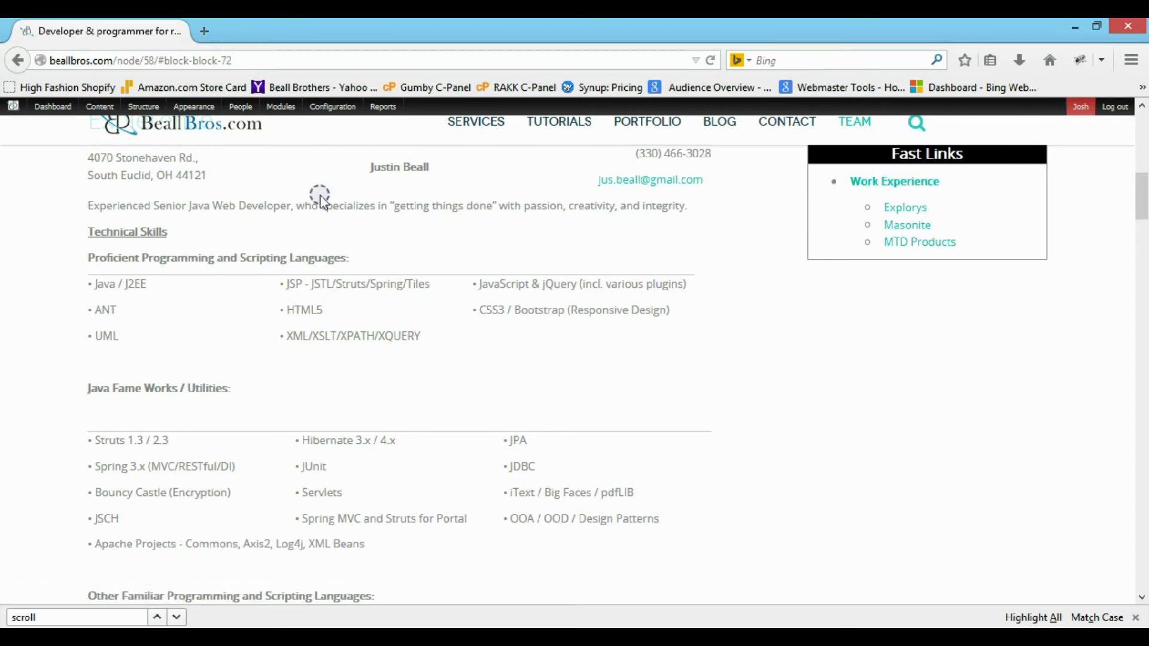
# Open a team member's profile page, jump to the Our Team section, then go back.
pyautogui.moveTo(279, 218); pyautogui.dragTo(224, 210)
pyautogui.scroll(5, 238, 226)
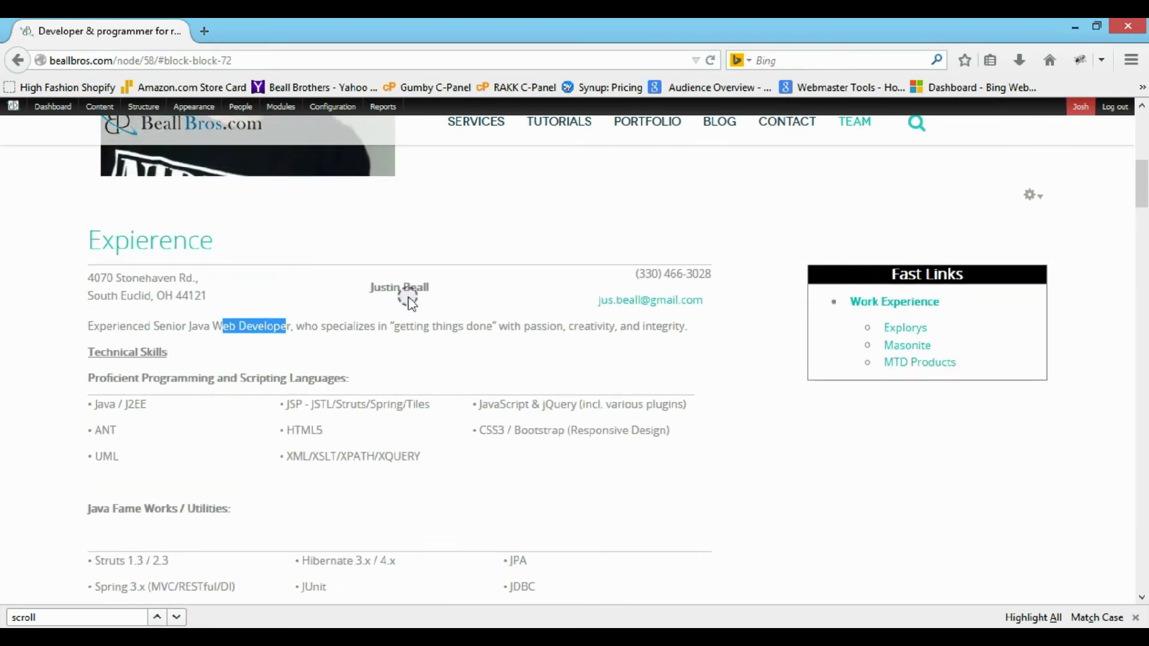
pyautogui.scroll(5, 605, 313)
pyautogui.moveTo(870, 210)
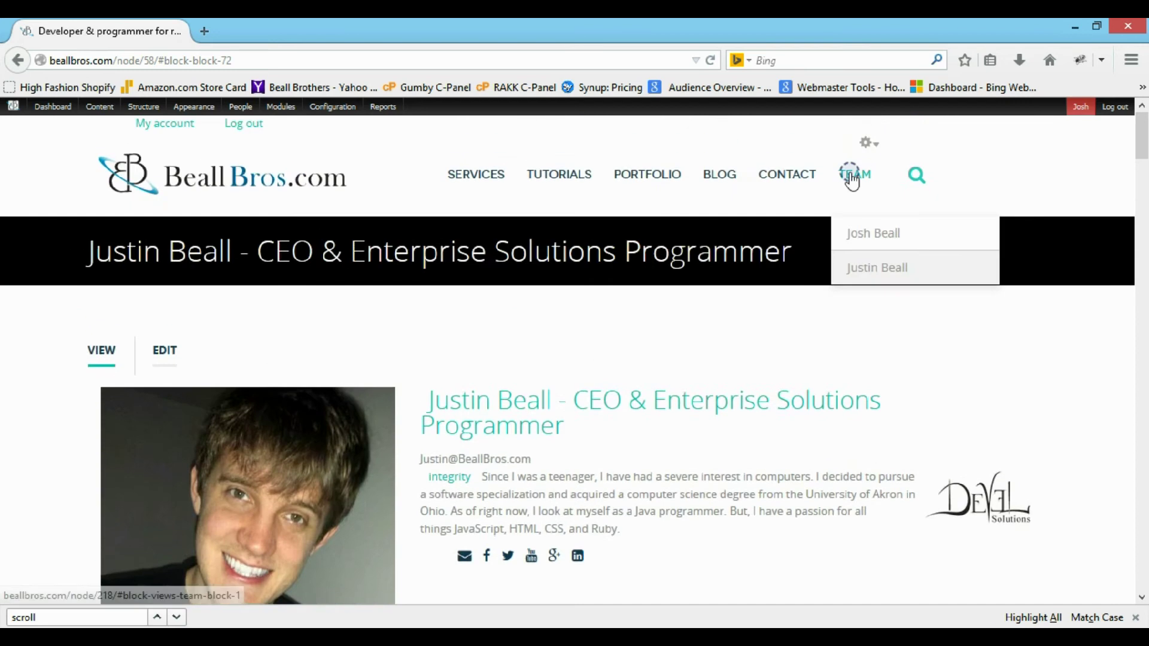
pyautogui.click(900, 272)
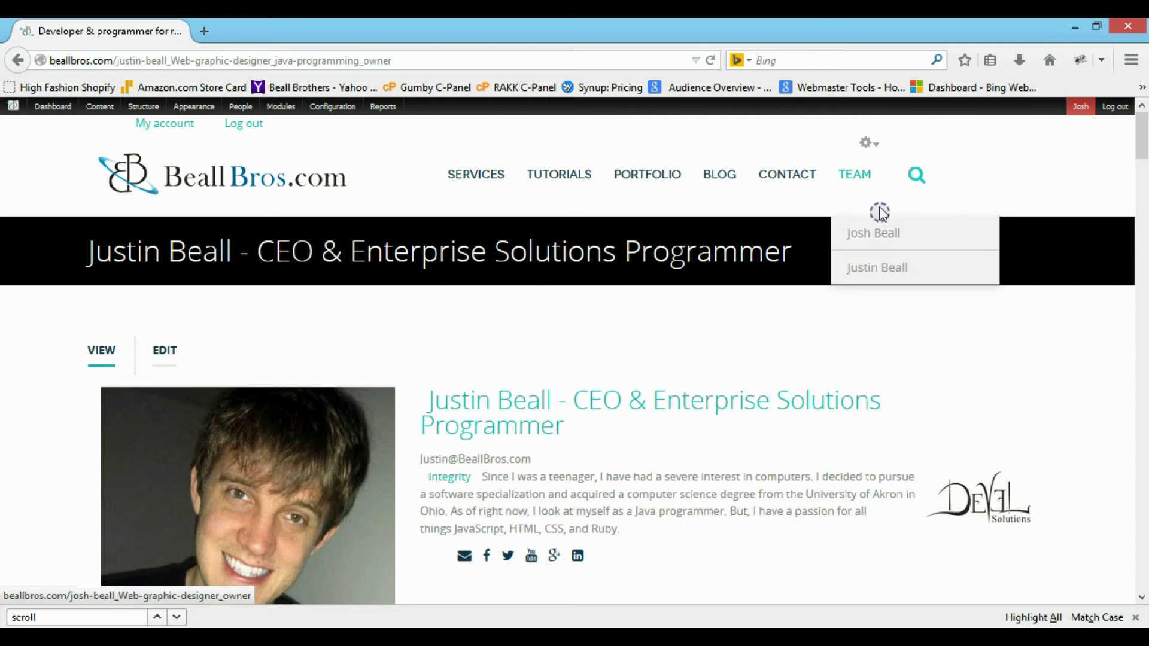
pyautogui.click(866, 178)
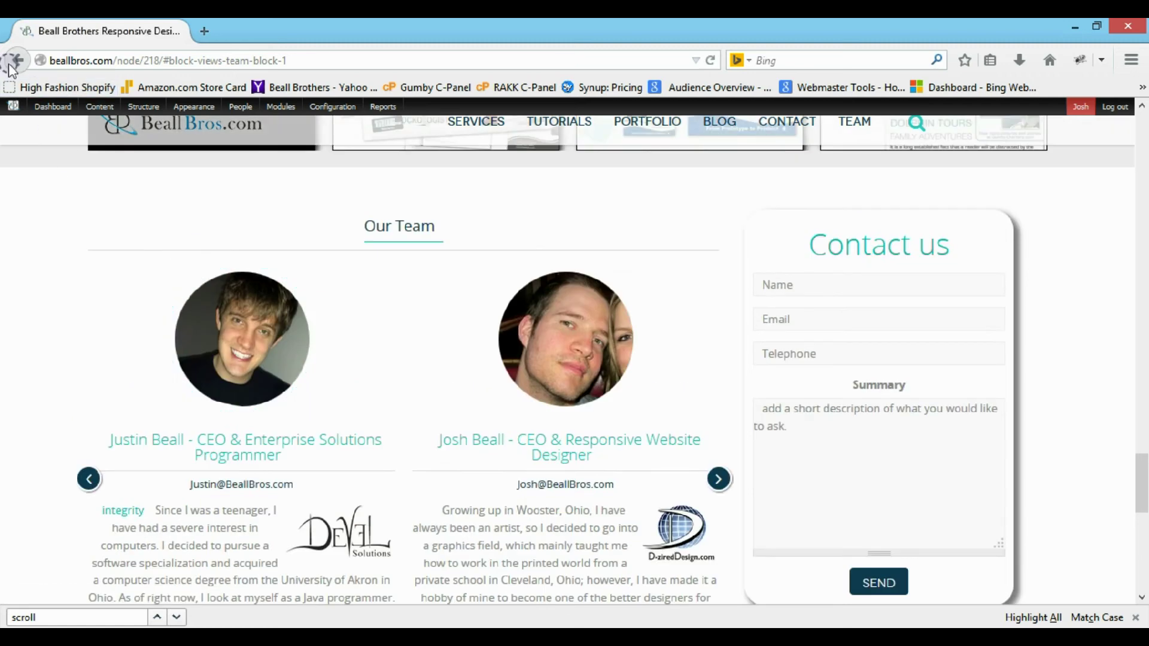
pyautogui.click(17, 60)
# Use the Fast Links to jump to the Work Experience and MTD Products entries.
pyautogui.scroll(-6, 602, 411)
pyautogui.click(899, 389)
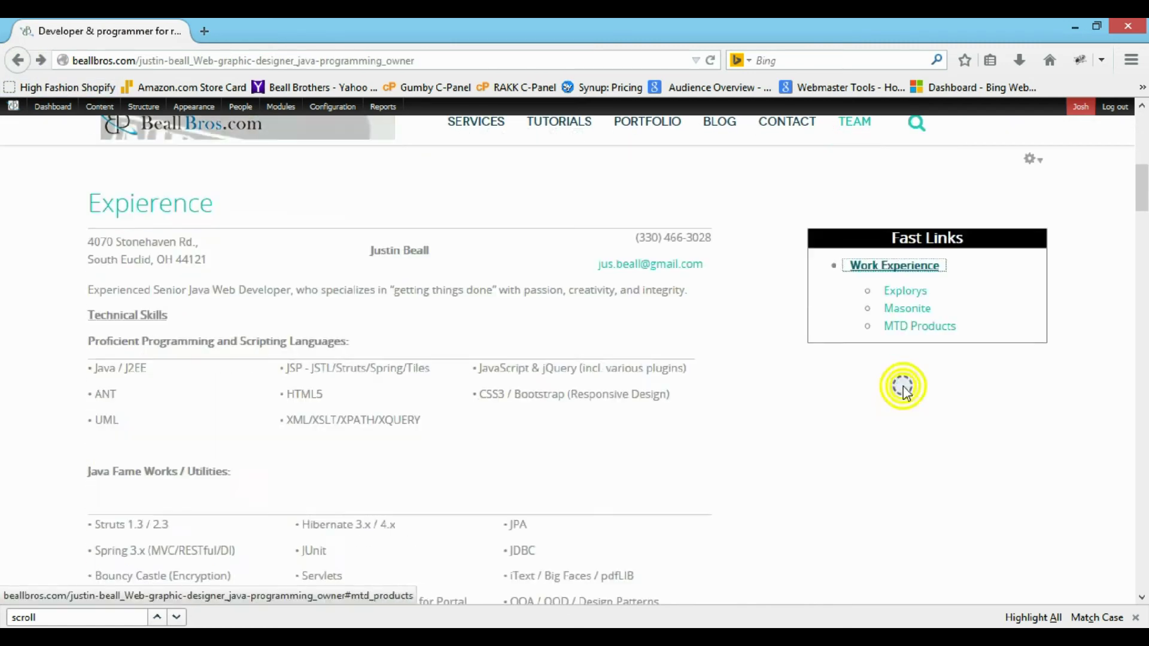
pyautogui.scroll(6, 902, 389)
pyautogui.scroll(8, 903, 388)
pyautogui.click(901, 371)
pyautogui.scroll(20, 861, 379)
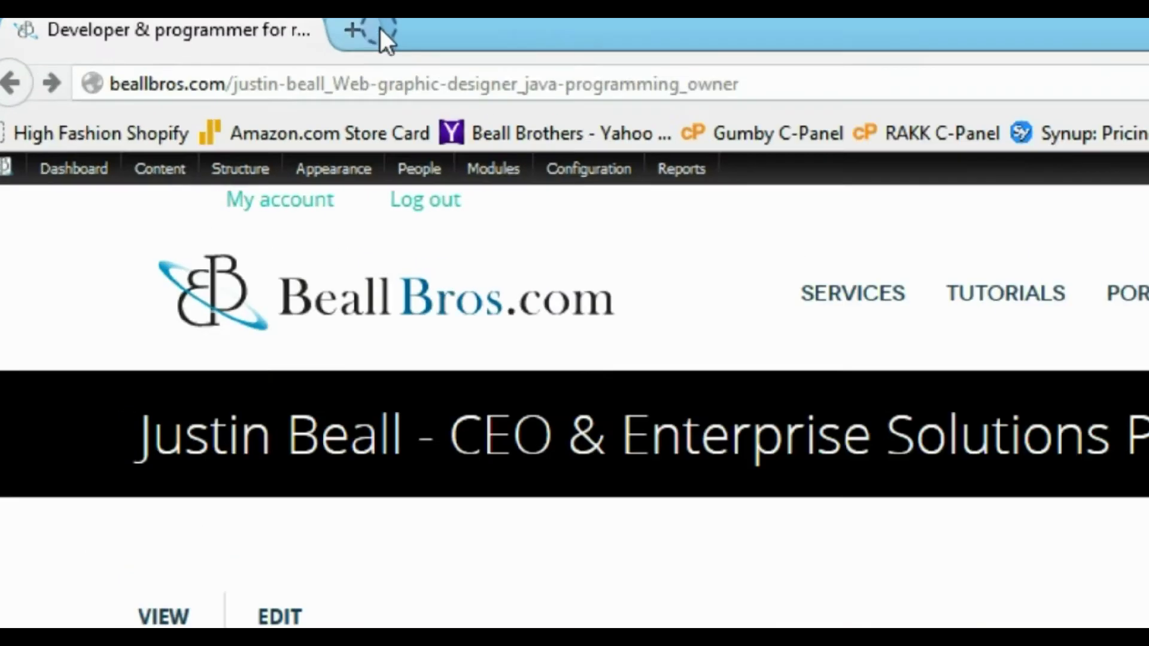
# Load the Scroll to destination anchors project page on drupal.org in a new tab.
pyautogui.click(204, 30)
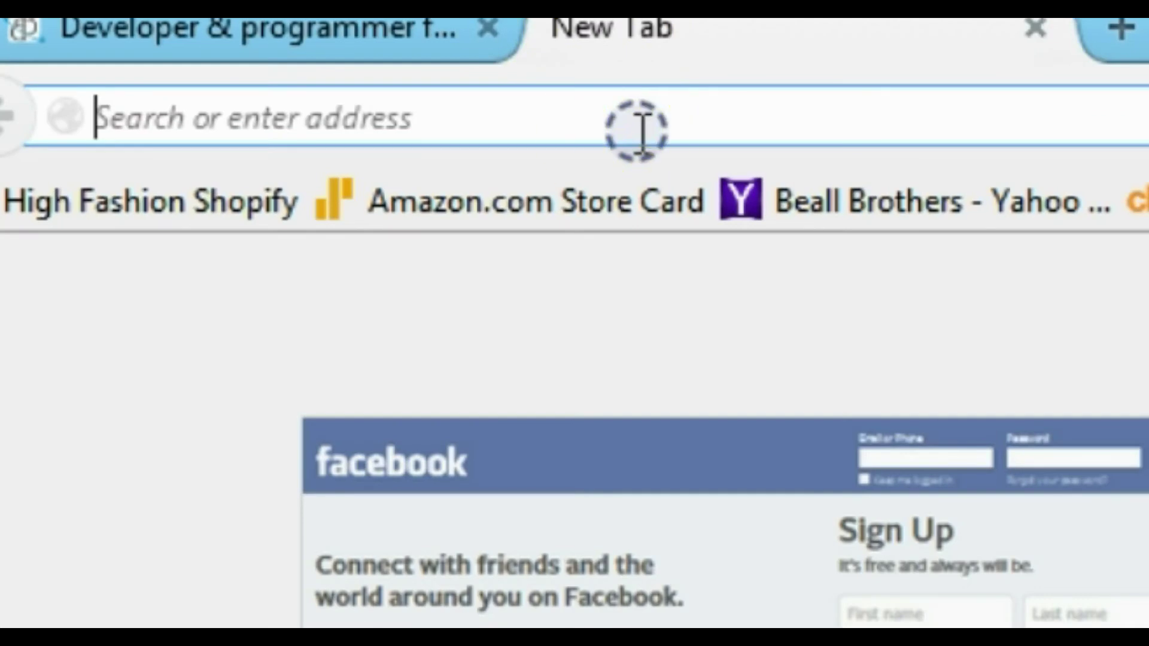
pyautogui.write('https://www.drupal.org/project/scroll_to_destination_anchors')
pyautogui.press('Return')
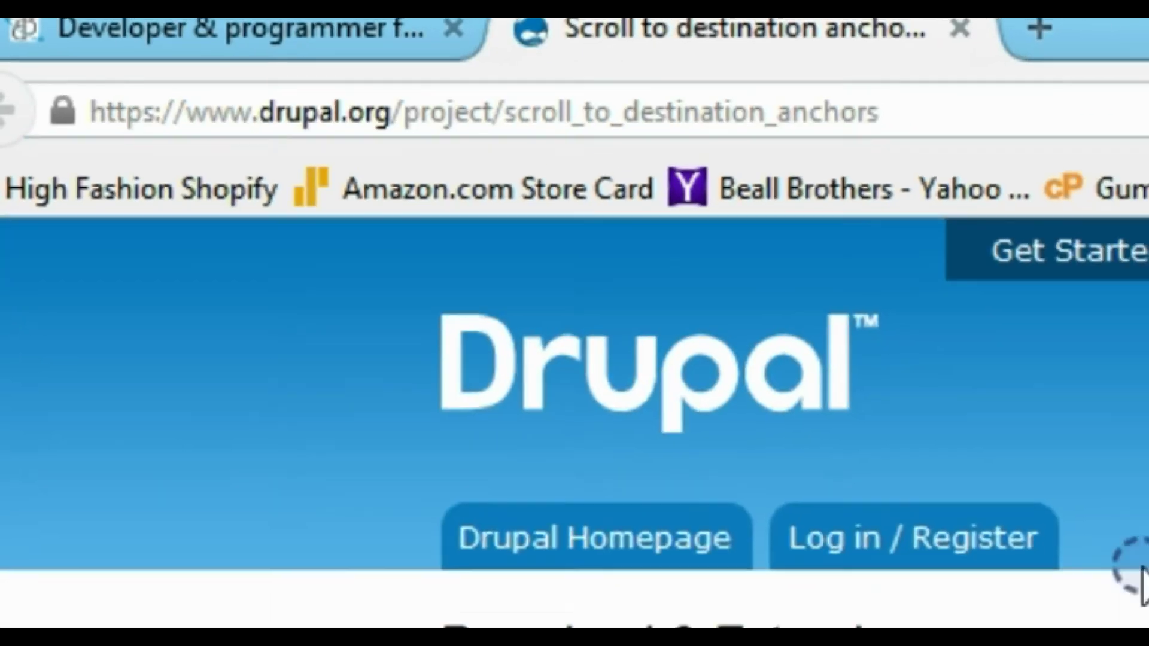
pyautogui.scroll(-10, 996, 512)
pyautogui.scroll(-2, 997, 511)
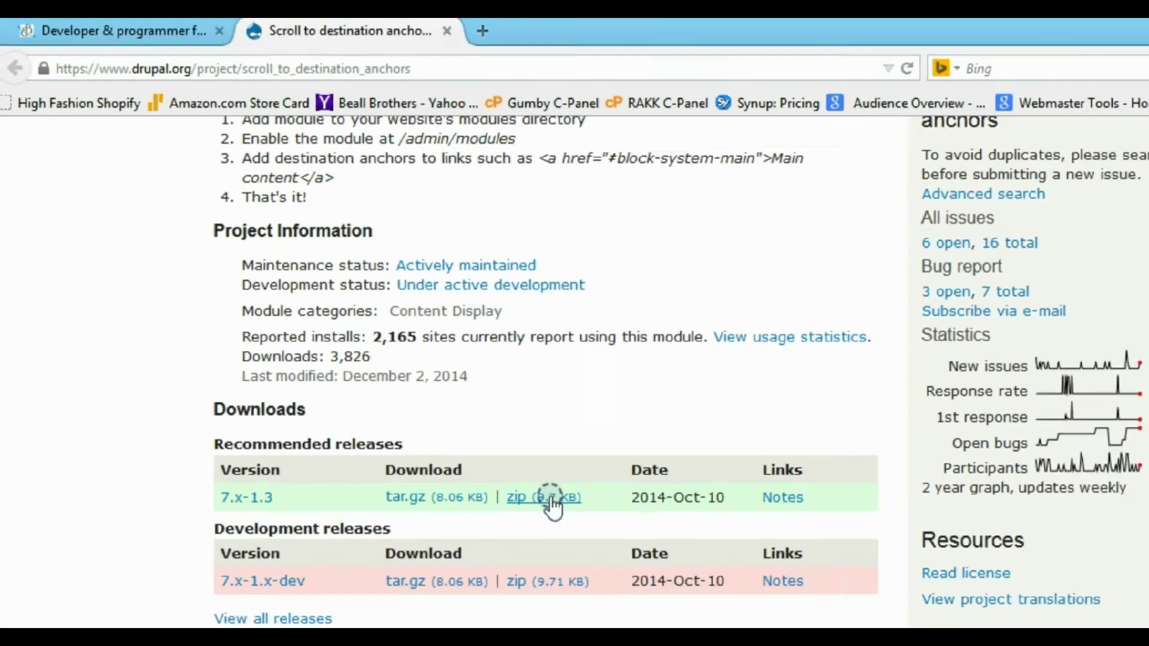
# Copy the 7.x-1.3 zip download link address and return to the site's tab.
pyautogui.rightClick(433, 395)
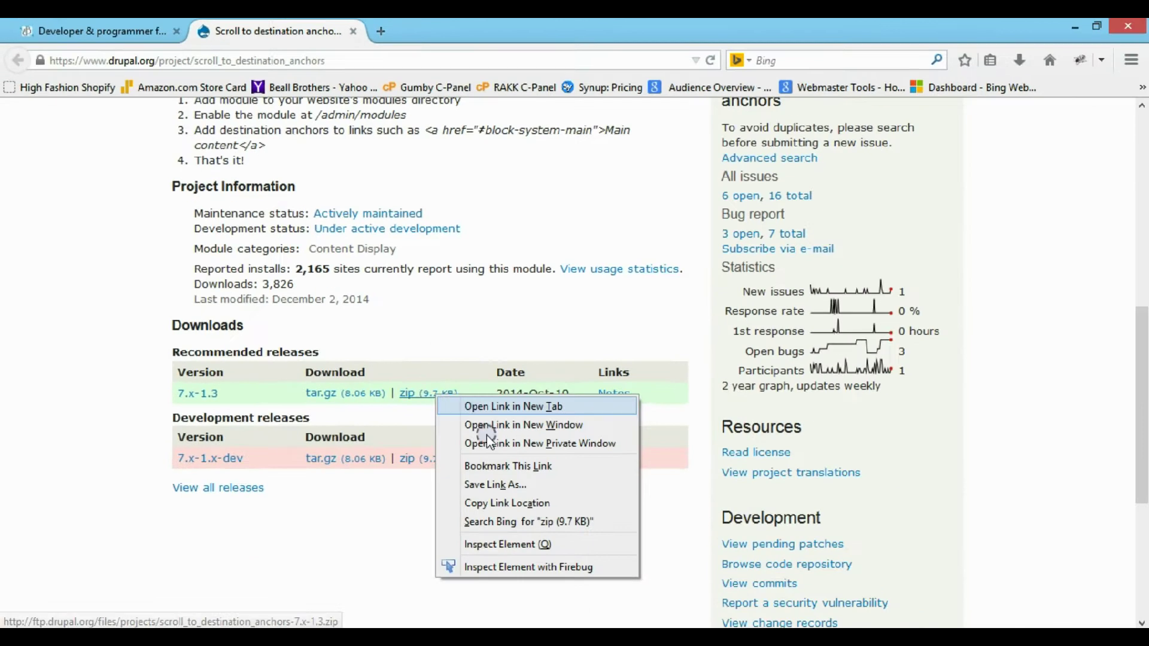
pyautogui.click(498, 505)
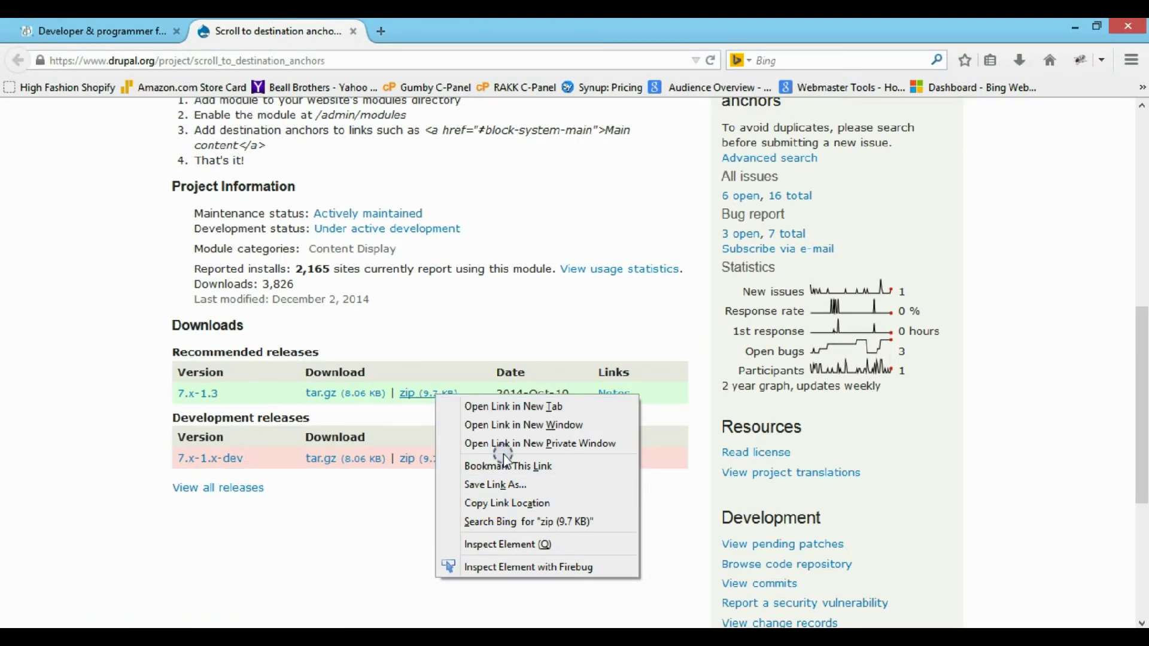
pyautogui.click(500, 505)
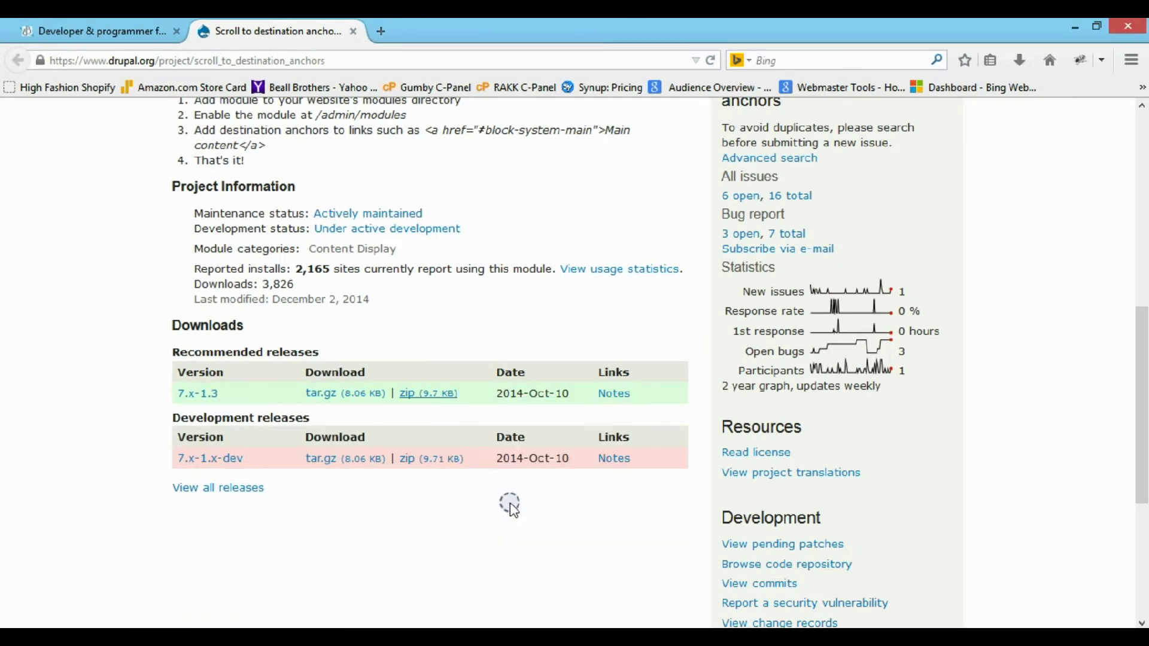
pyautogui.click(144, 37)
# Install Scroll to destination anchors 7.x-1.3 from the copied zip URL via Install new module.
pyautogui.click(283, 109)
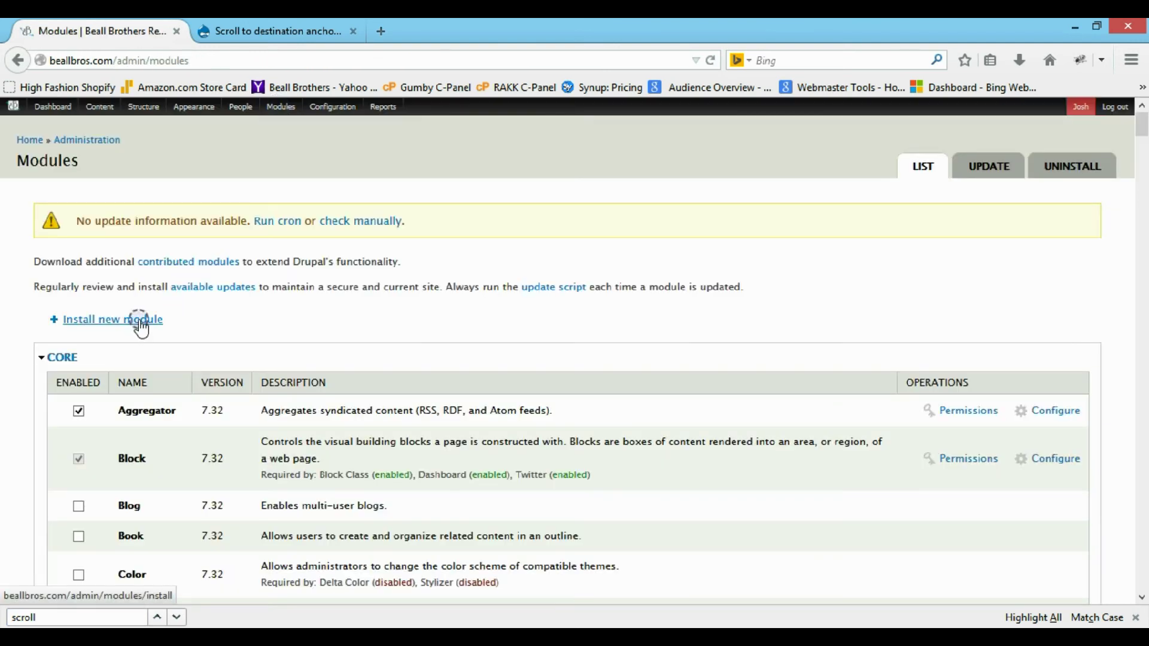
pyautogui.click(140, 323)
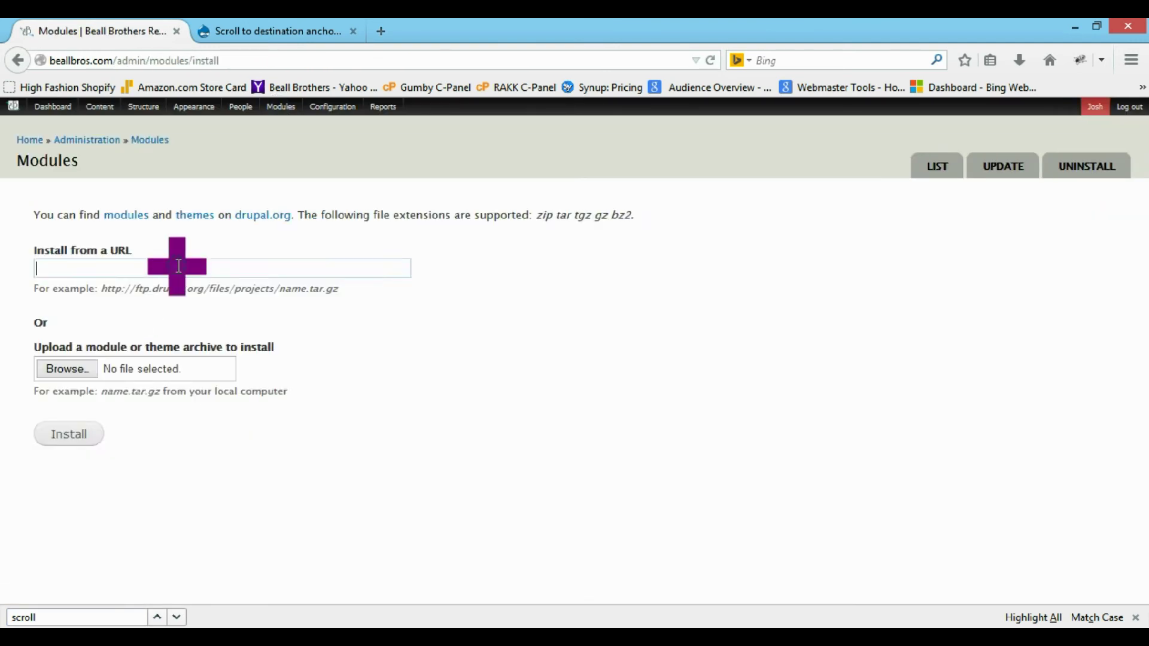
pyautogui.rightClick(177, 268)
pyautogui.click(218, 337)
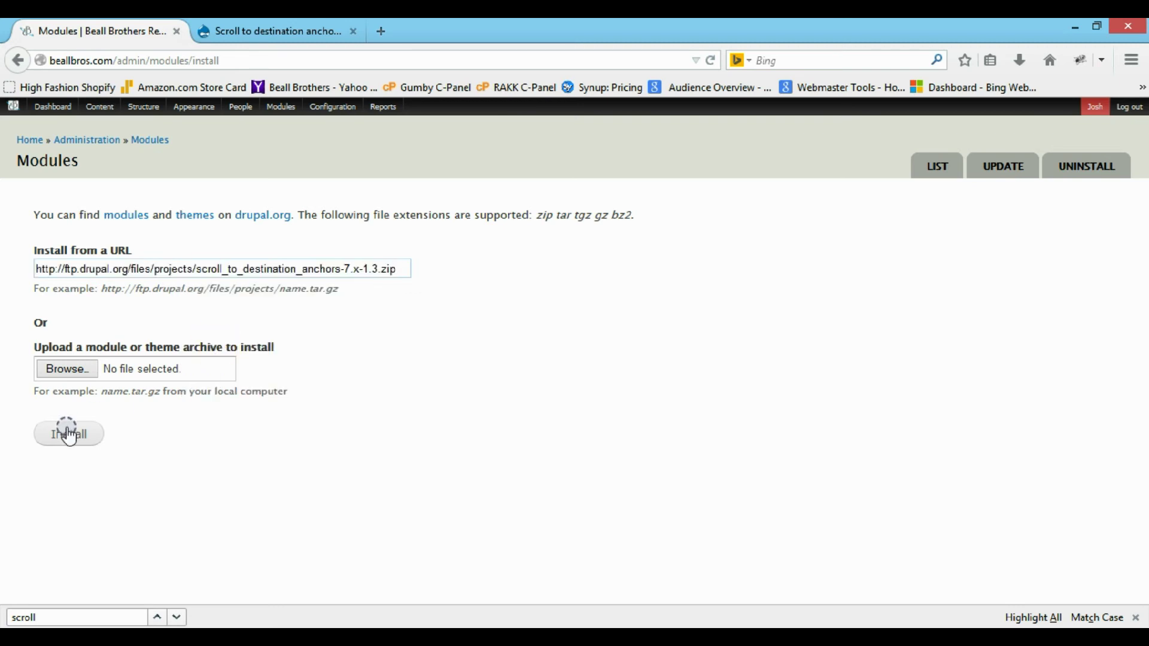
pyautogui.click(286, 125)
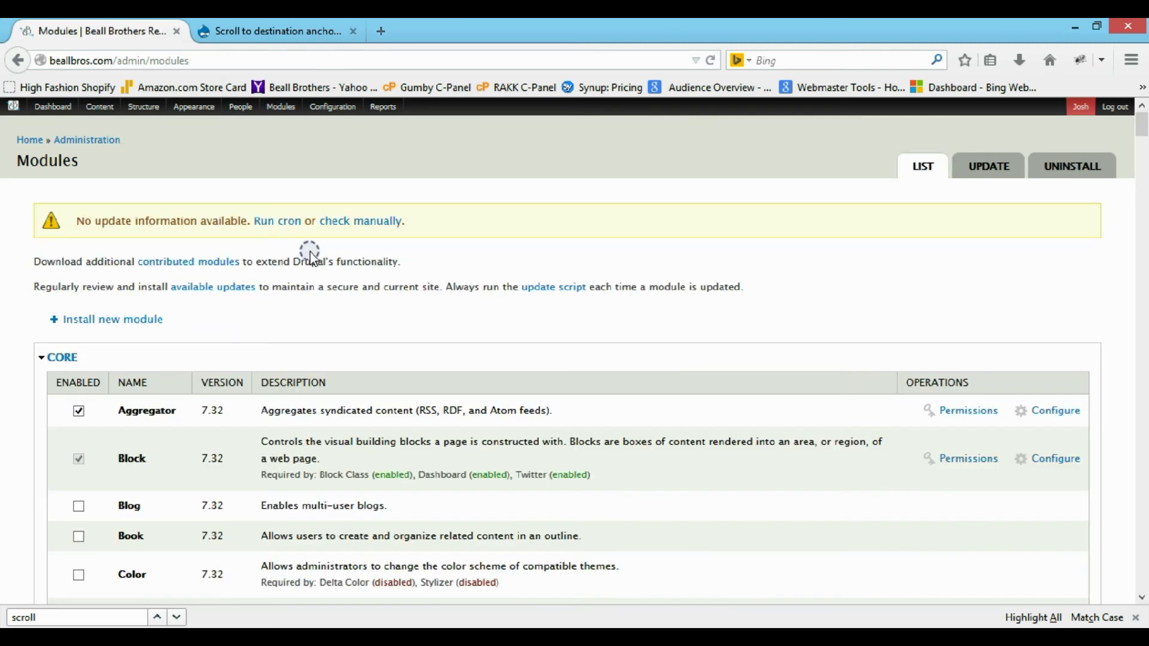
# Search the Modules list for 'scroll' to confirm the module is enabled, then go home.
pyautogui.write('smooth')
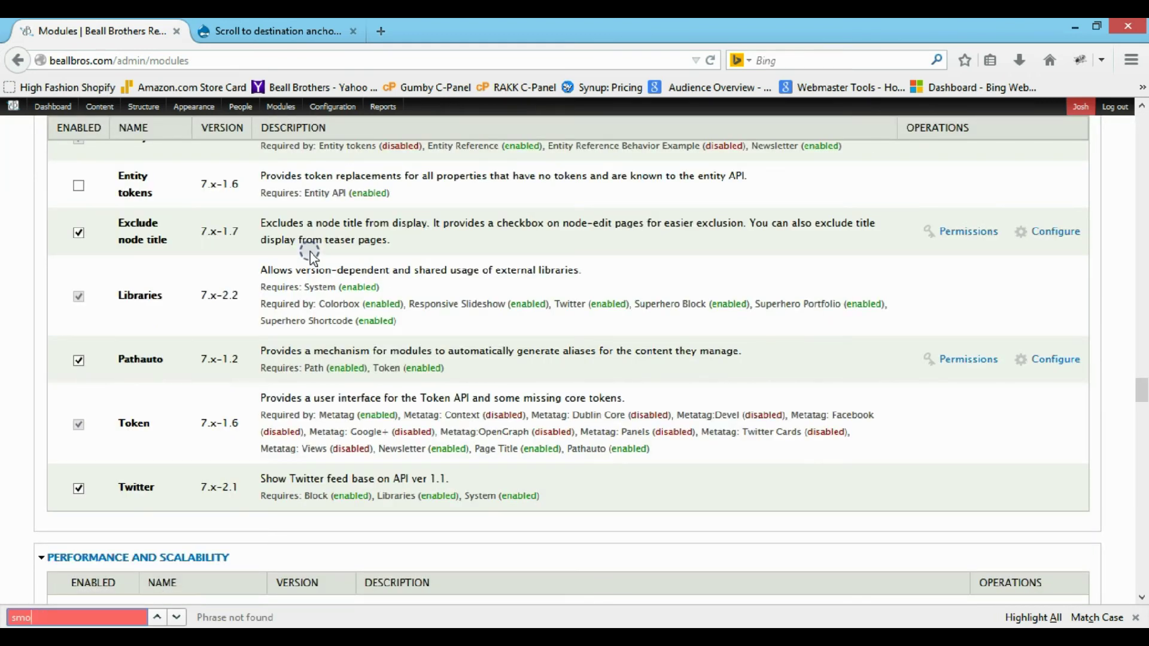
pyautogui.press('BackSpace')
pyautogui.press('BackSpace')
pyautogui.press('BackSpace')
pyautogui.press('BackSpace')
pyautogui.press('BackSpace')
pyautogui.write('scroll')
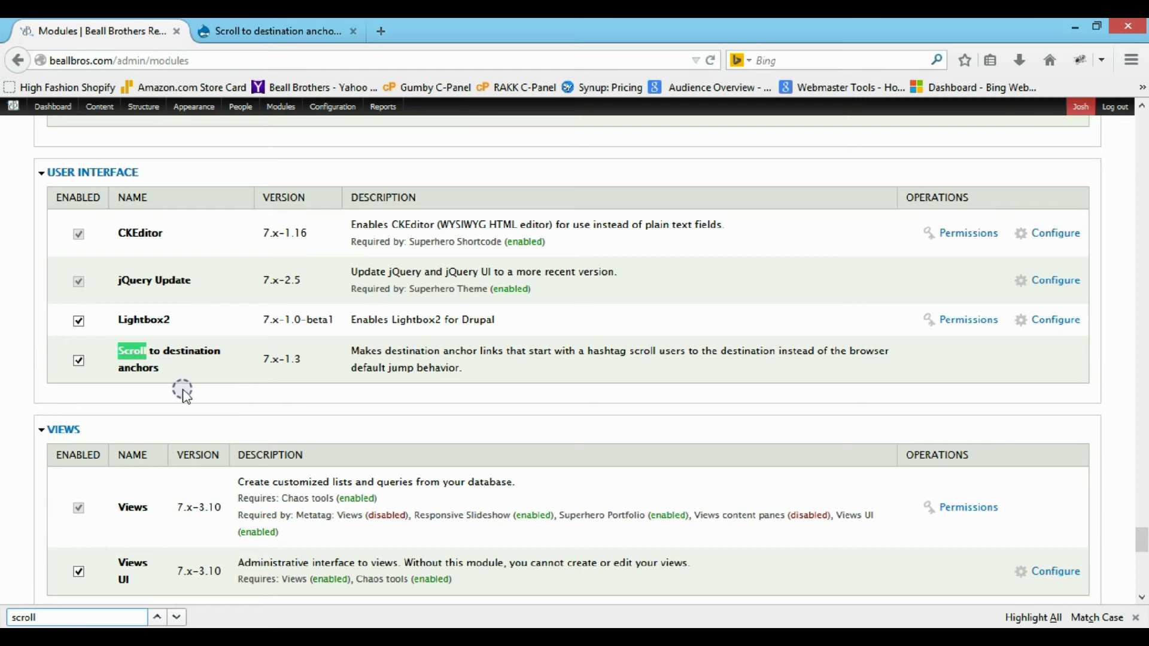
pyautogui.scroll(20, 460, 417)
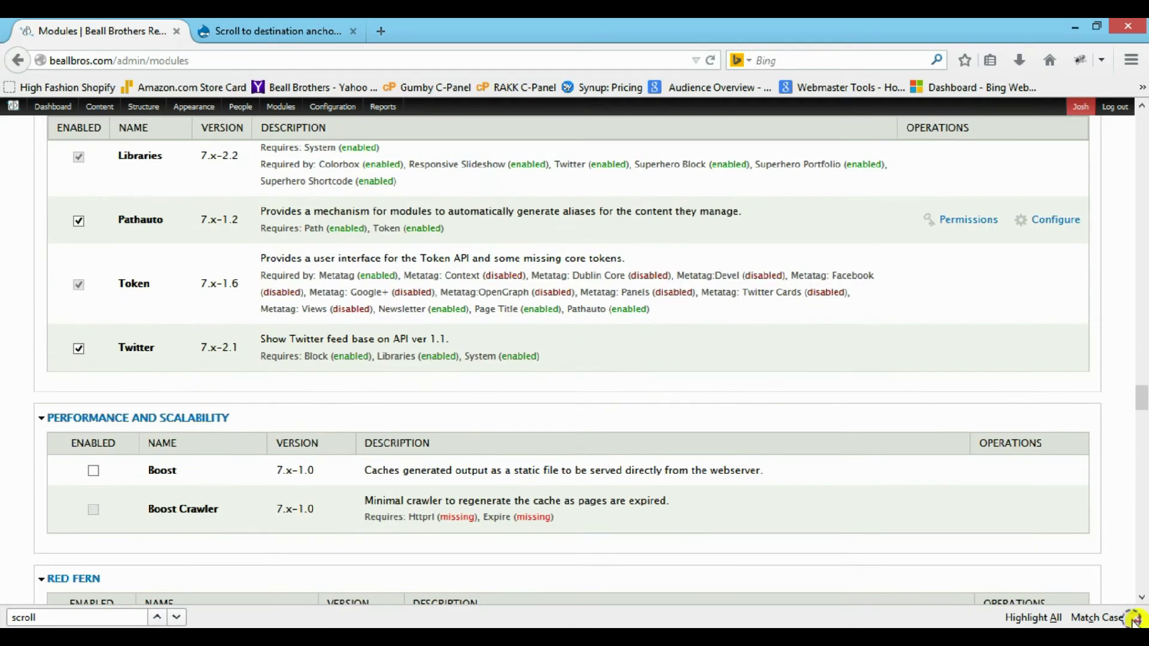
pyautogui.scroll(20, 805, 457)
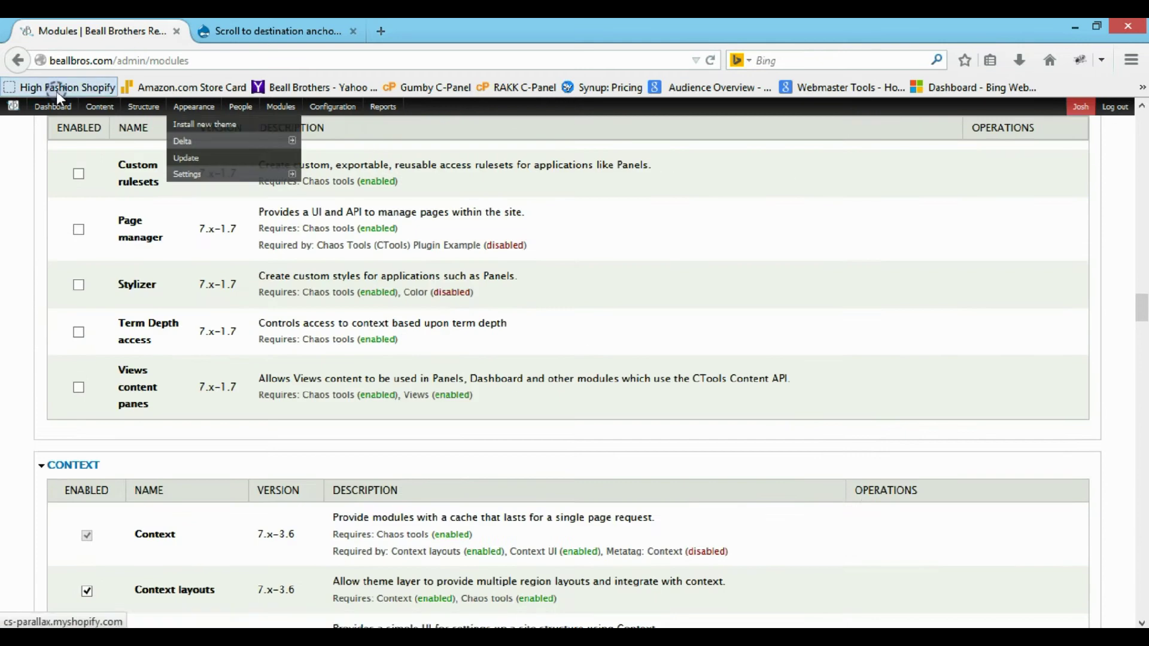
pyautogui.click(14, 108)
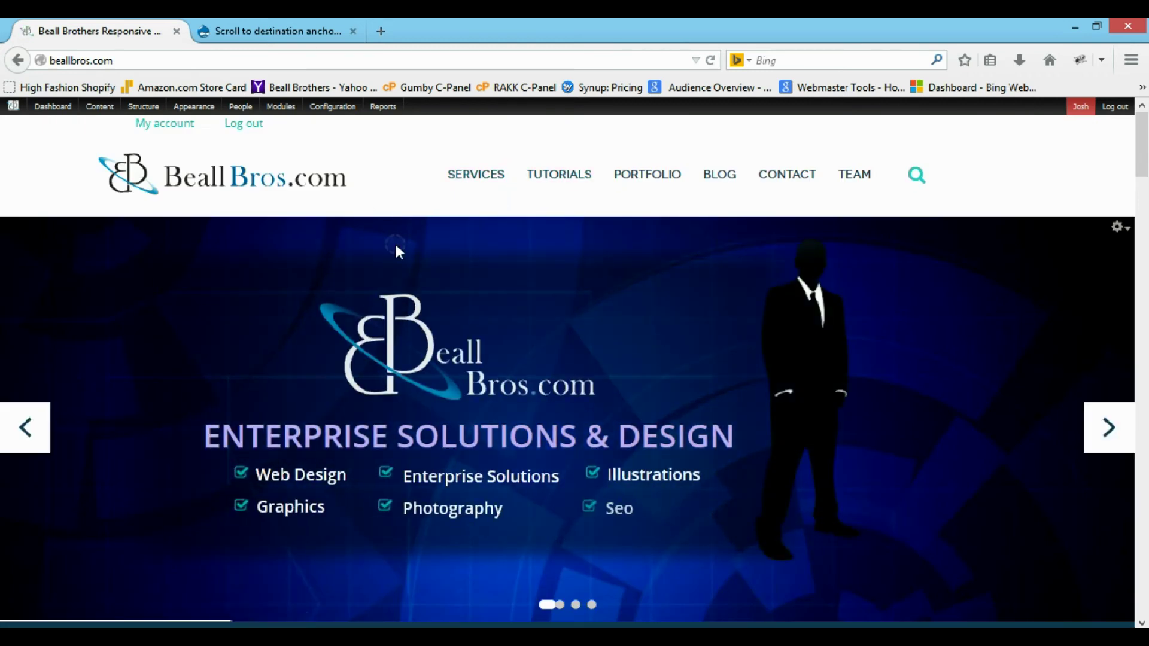
# Open the Resume & Experience page from the TEAM menu.
pyautogui.scroll(-3, 396, 247)
pyautogui.scroll(3, 907, 385)
pyautogui.moveTo(867, 192)
pyautogui.moveTo(890, 276)
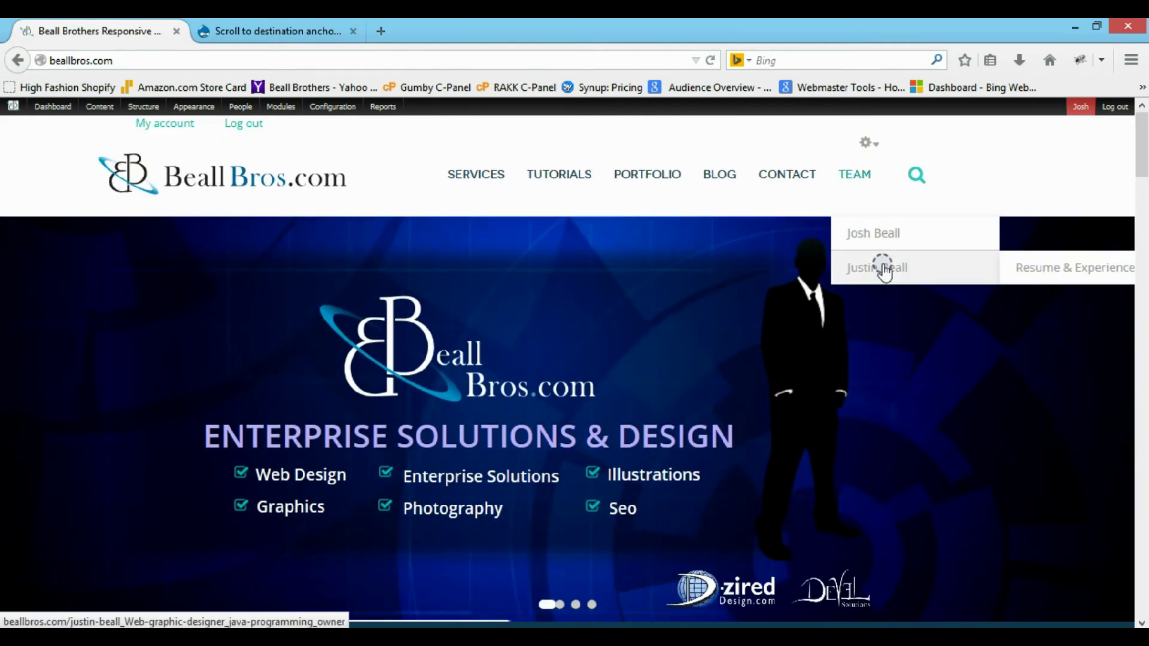
pyautogui.click(1040, 269)
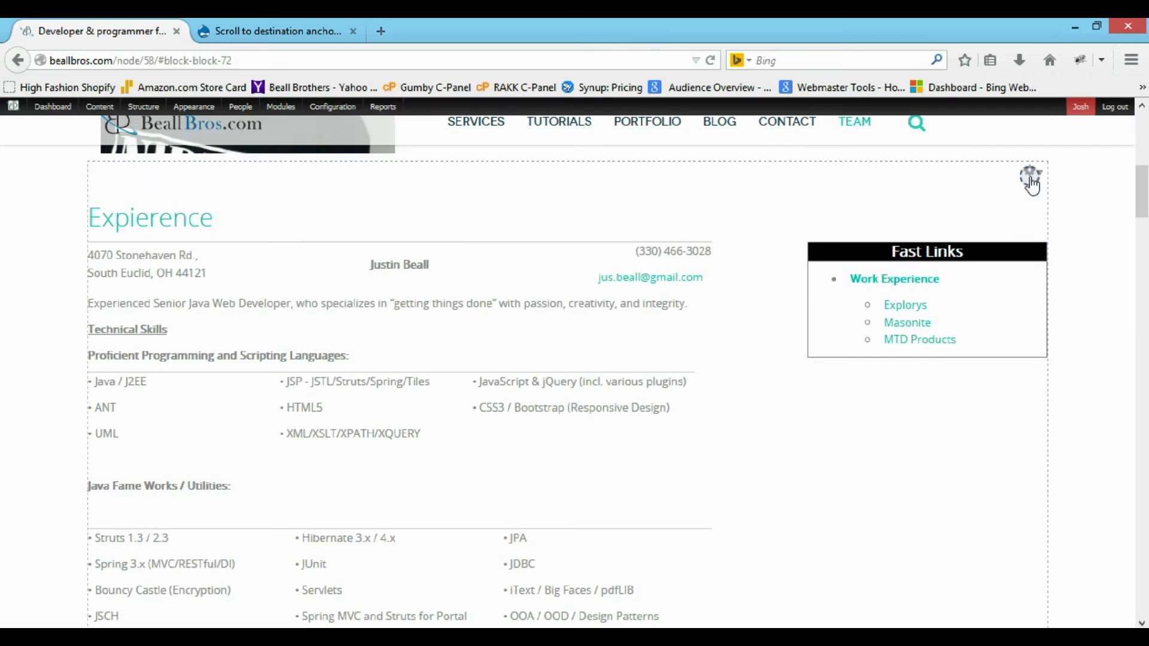
# Open the resume block's Configure block form and scroll down through its body editor.
pyautogui.click(1029, 174)
pyautogui.click(1016, 197)
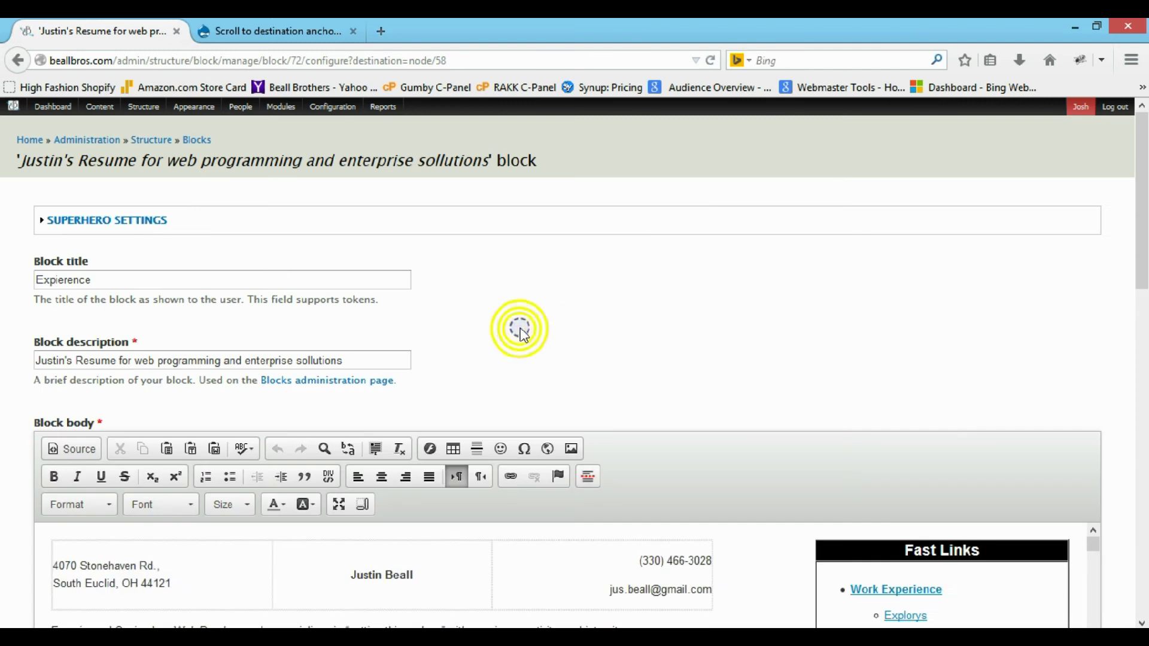
pyautogui.scroll(-3, 520, 328)
pyautogui.scroll(-5, 477, 419)
pyautogui.scroll(-10, 477, 419)
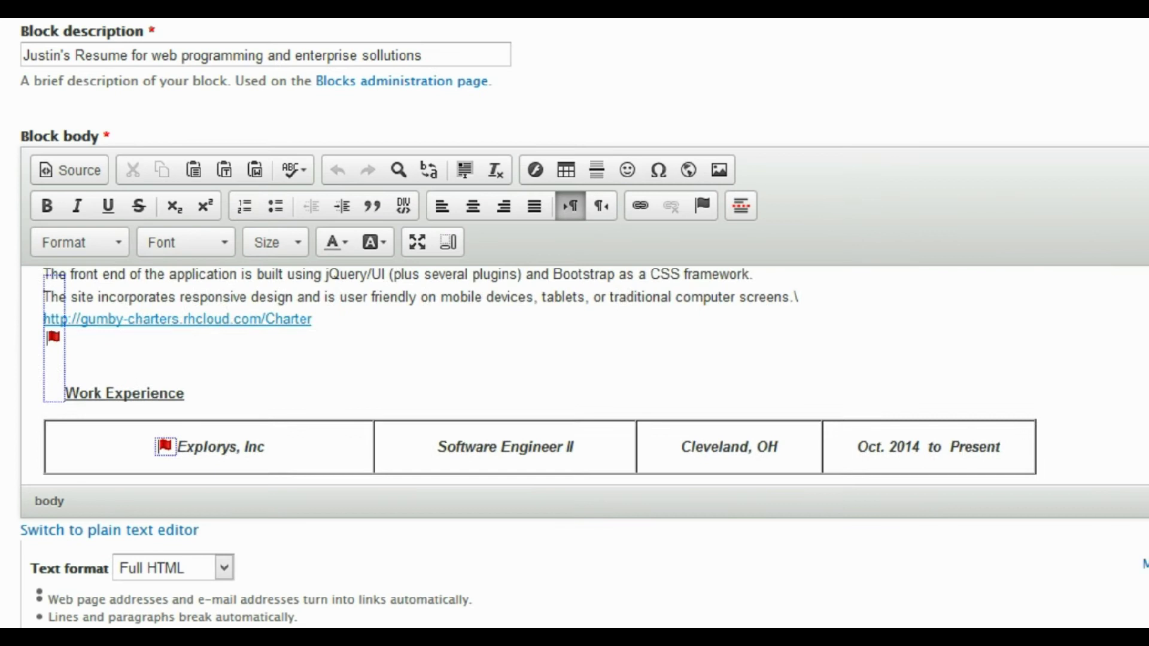
pyautogui.scroll(-10, 388, 389)
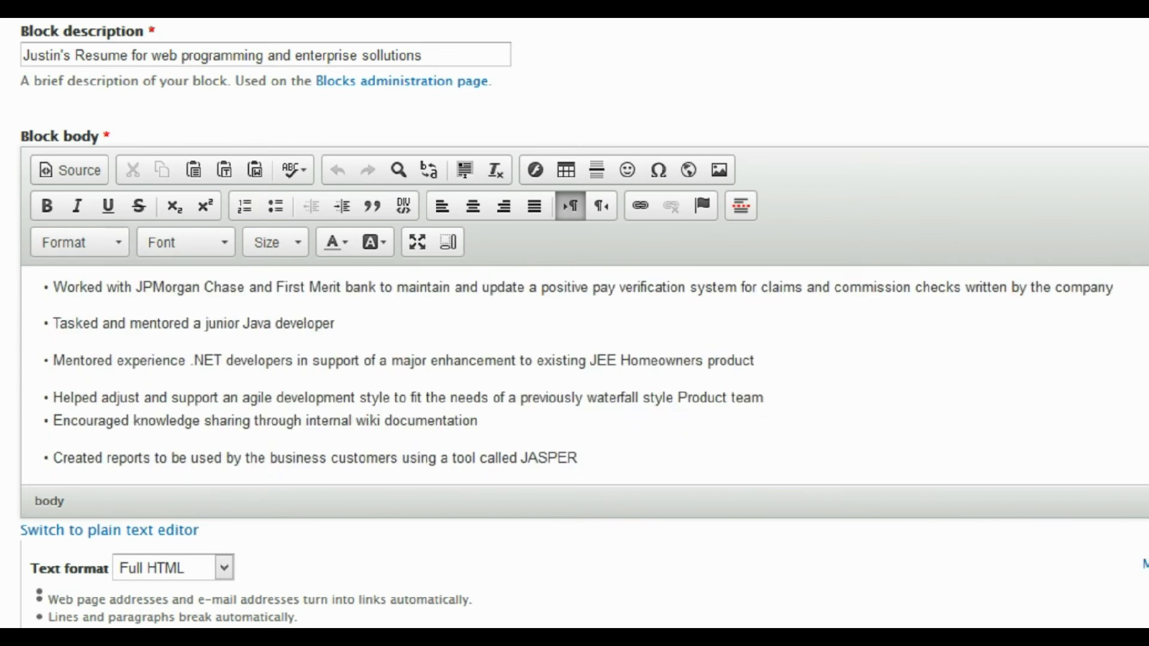
pyautogui.scroll(-10, 574, 375)
pyautogui.scroll(-2, 188, 450)
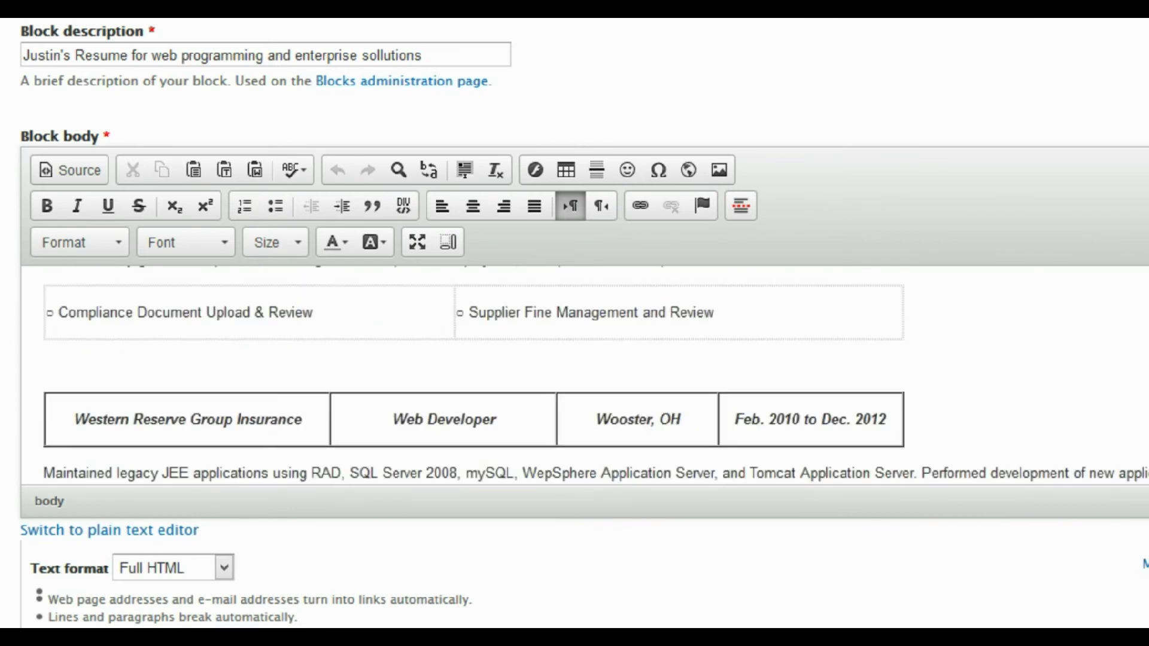
# Insert a western_reserve anchor at the Western Reserve Group Insurance cell using the Anchor dialog.
pyautogui.click(78, 418)
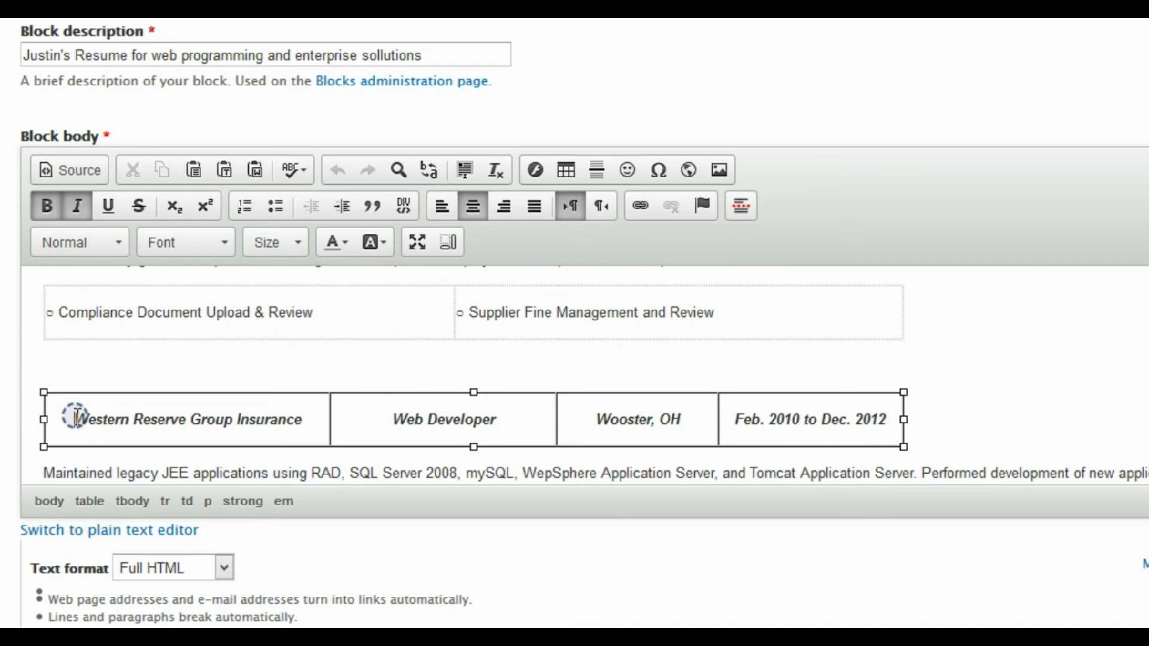
pyautogui.click(641, 205)
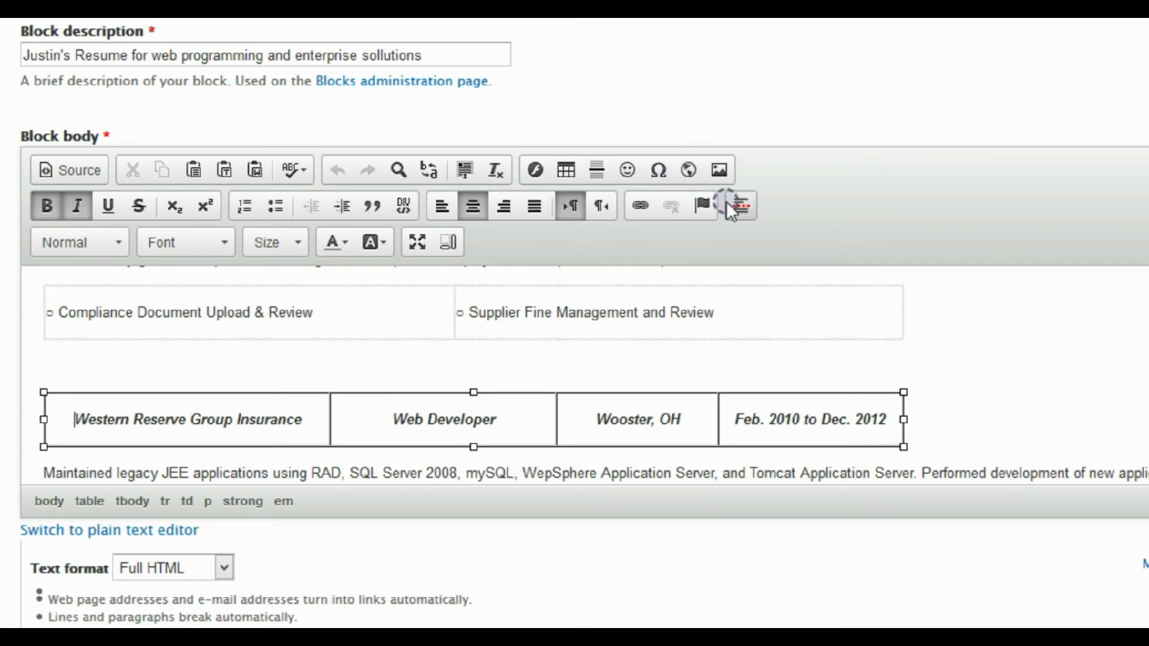
pyautogui.click(699, 209)
pyautogui.click(688, 314)
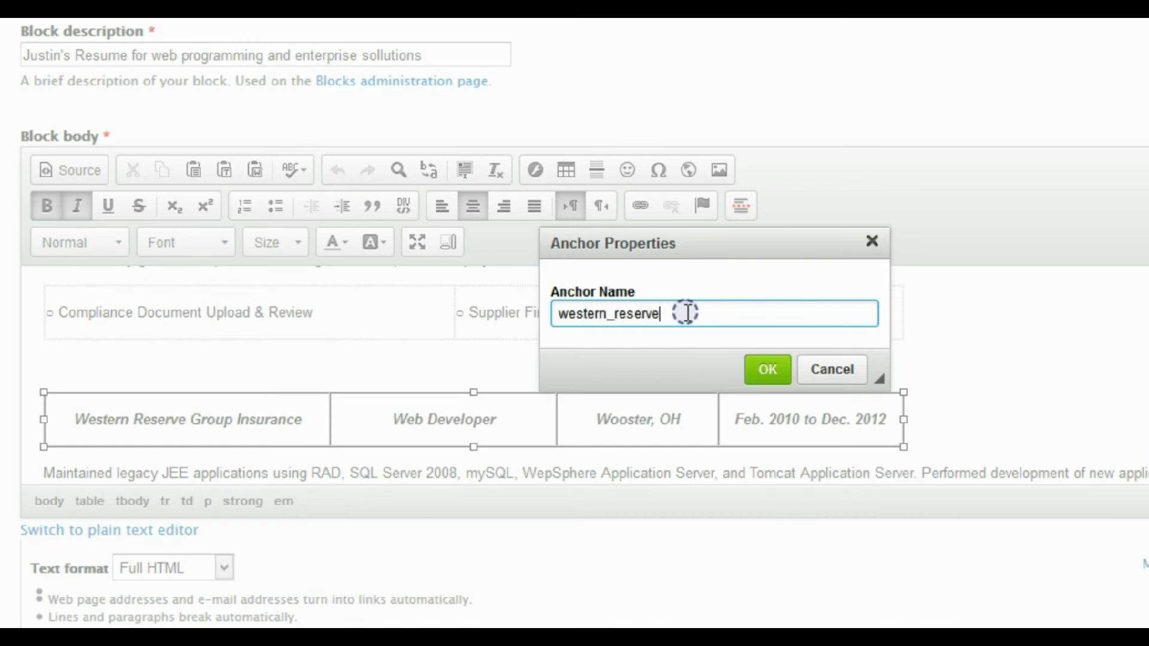
pyautogui.press('Return')
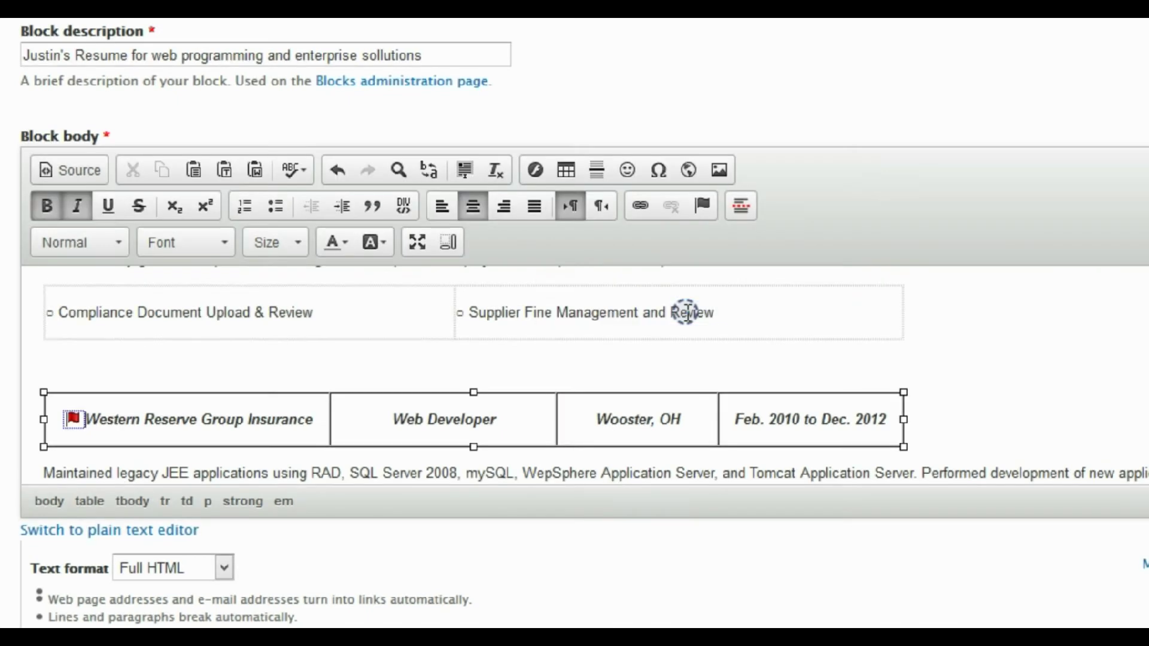
pyautogui.scroll(15, 473, 377)
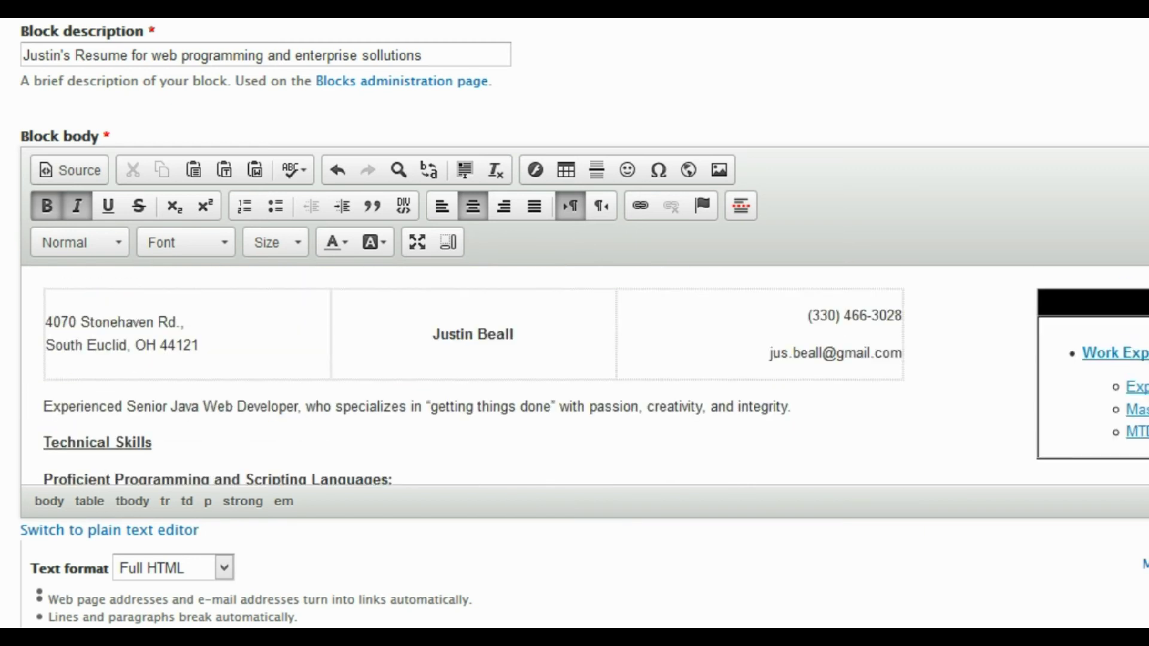
# Add a Western Reserve sub-item under MTD Products linked to the western_reserve anchor, then save the block.
pyautogui.click(1135, 387)
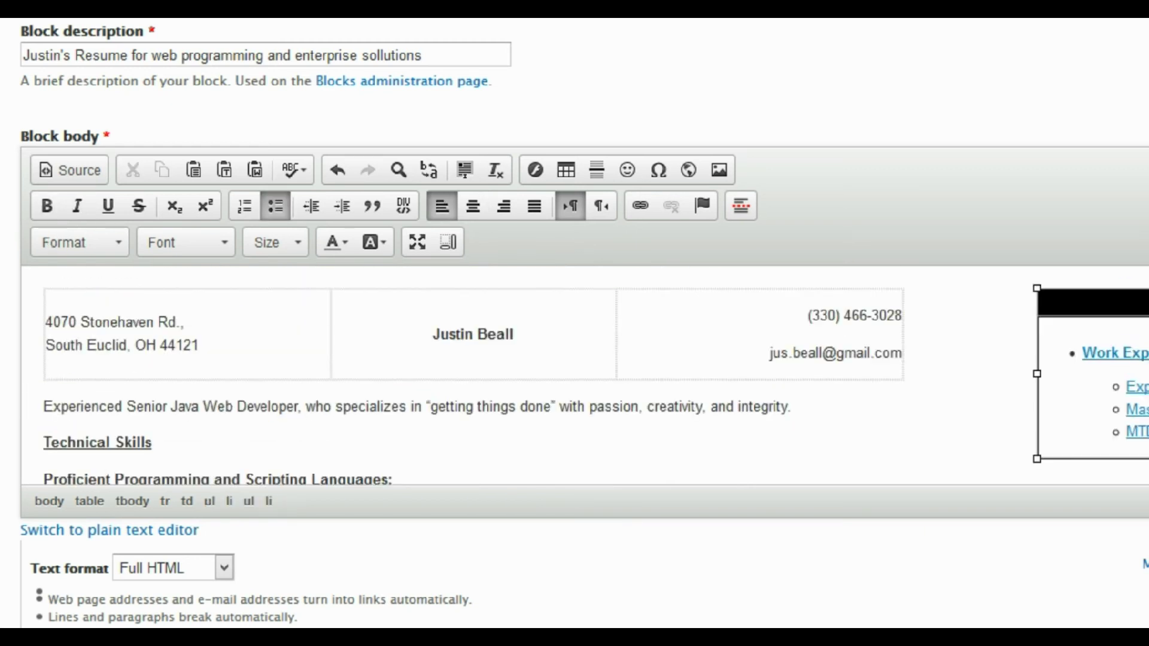
pyautogui.press('Return')
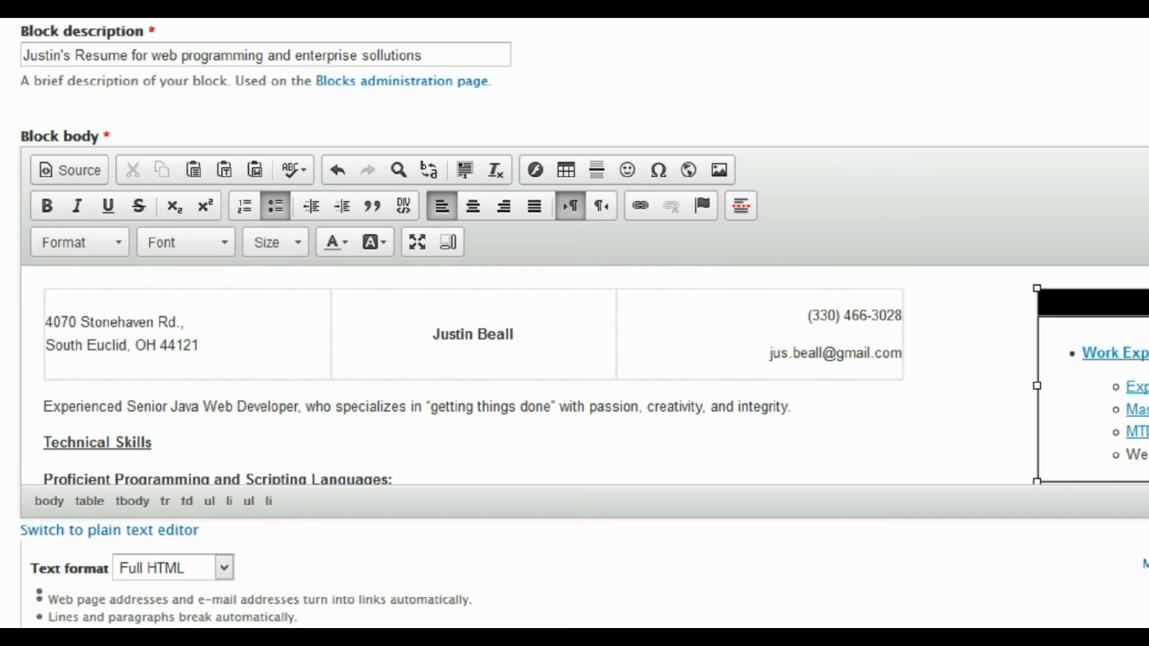
pyautogui.click(639, 219)
pyautogui.click(666, 245)
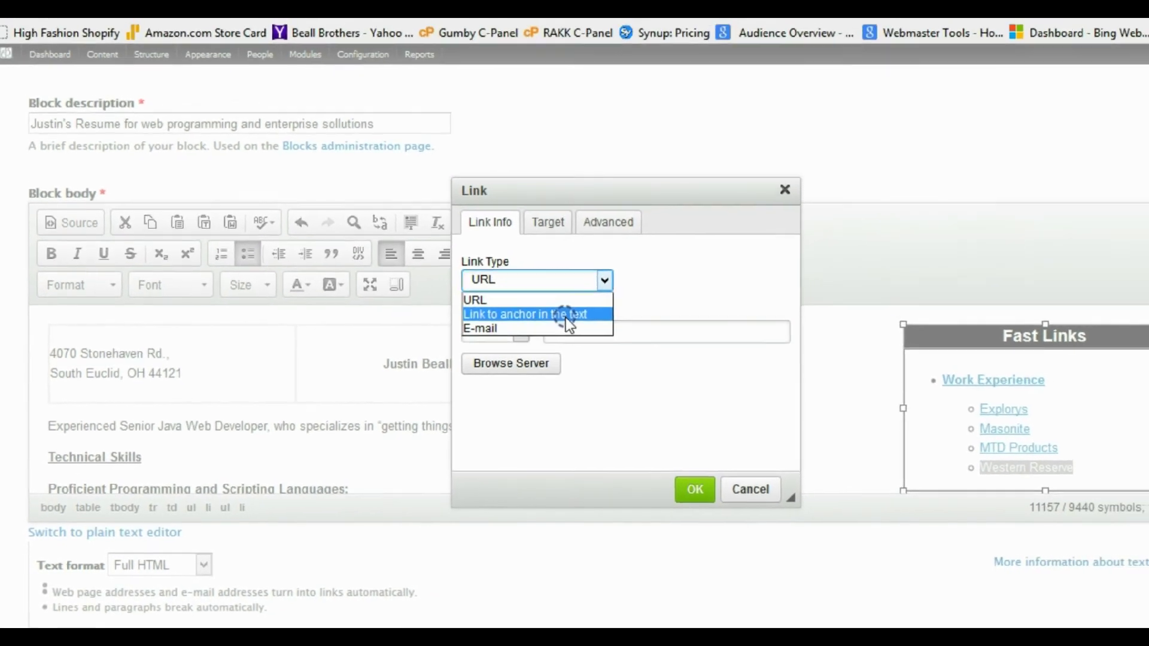
pyautogui.click(561, 317)
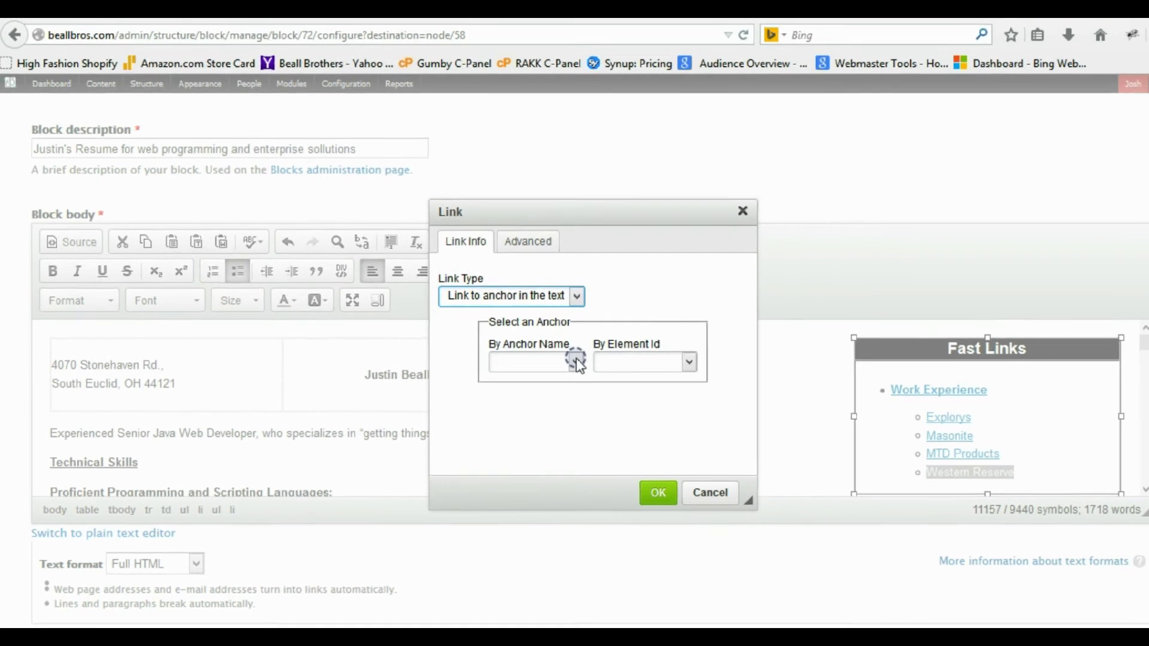
pyautogui.click(574, 362)
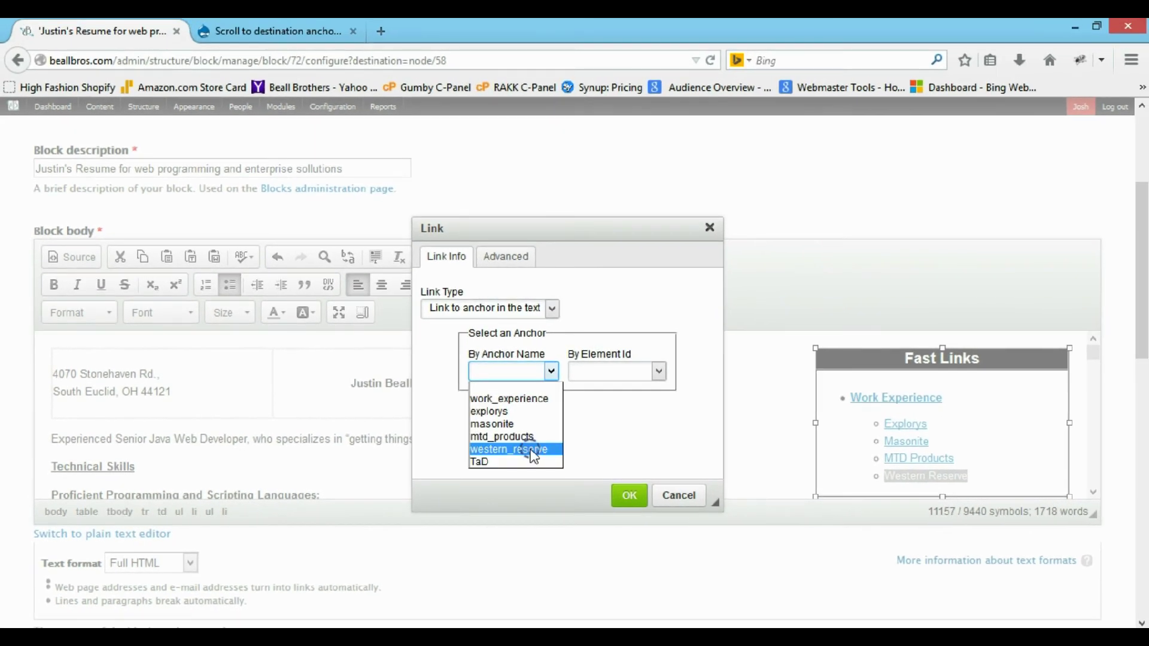
pyautogui.click(532, 455)
pyautogui.click(626, 495)
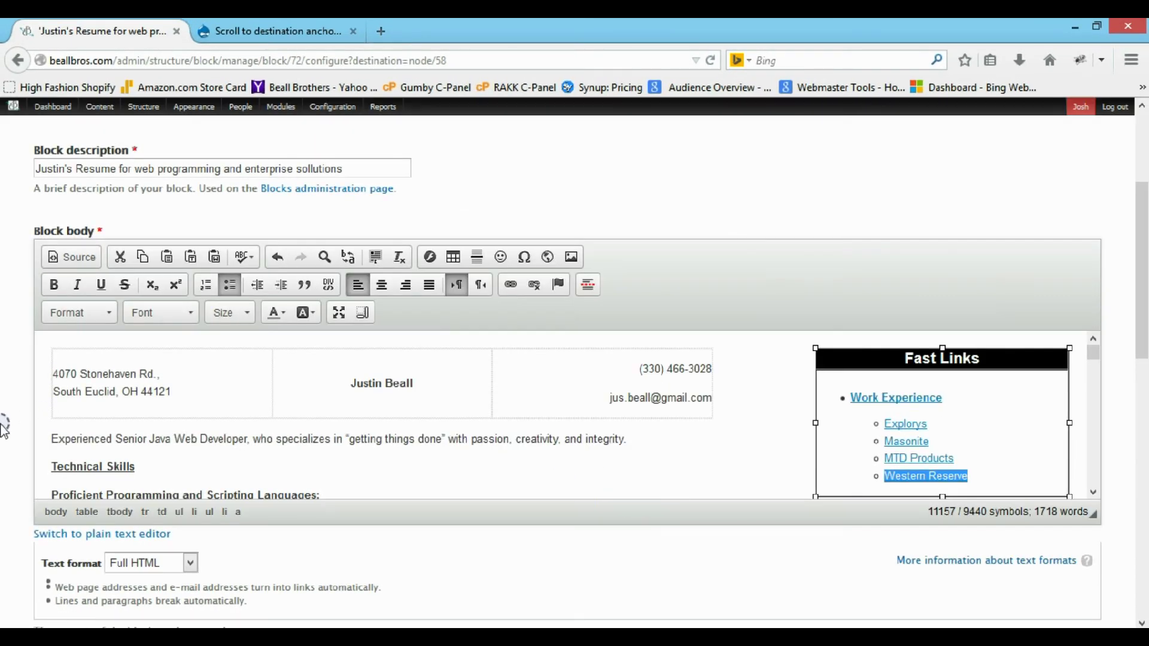
pyautogui.scroll(-15, 62, 564)
pyautogui.click(99, 567)
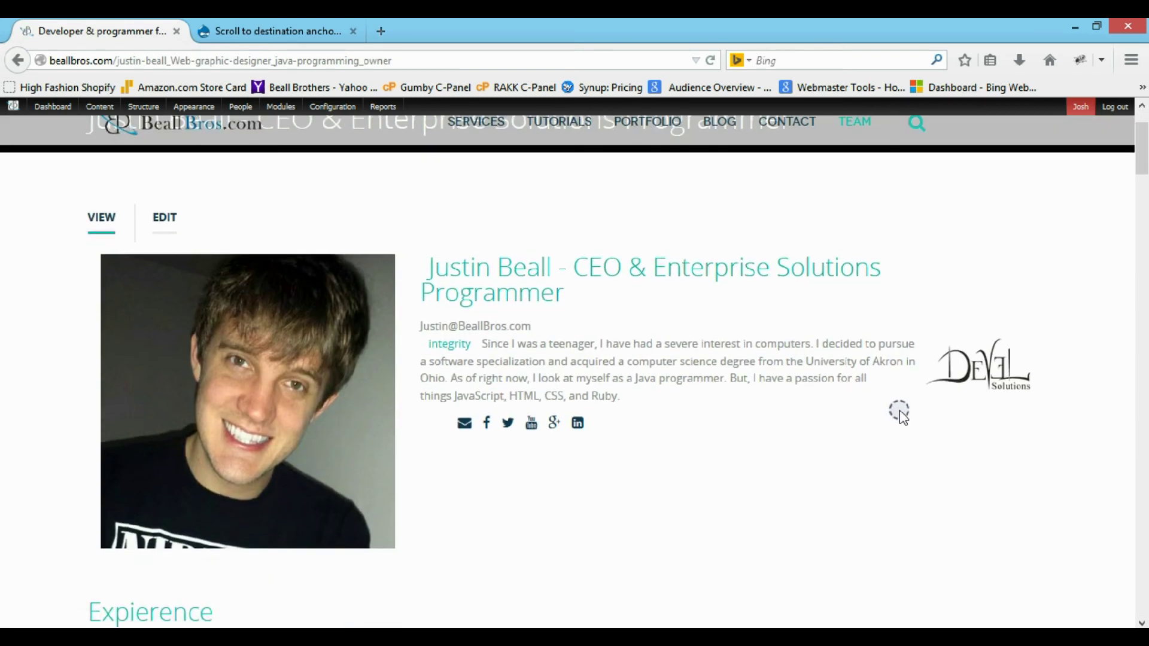
# Test the Western Reserve fast link on the profile page, then reopen the block's configuration form.
pyautogui.click(918, 464)
pyautogui.scroll(-3, 921, 464)
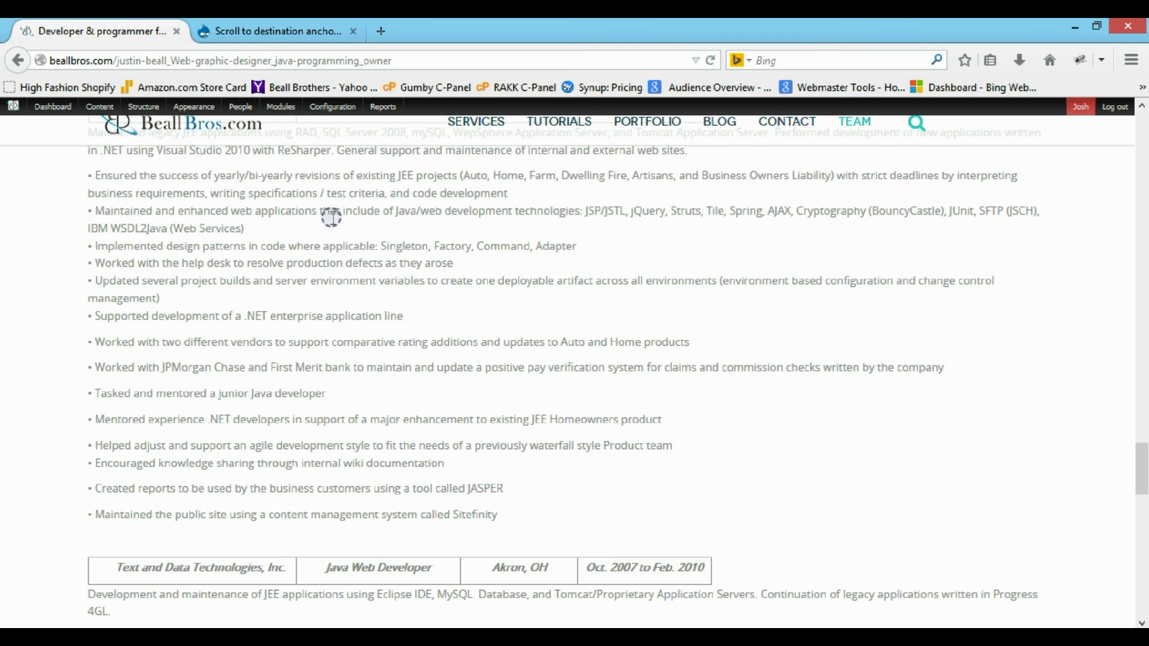
pyautogui.scroll(3, 281, 224)
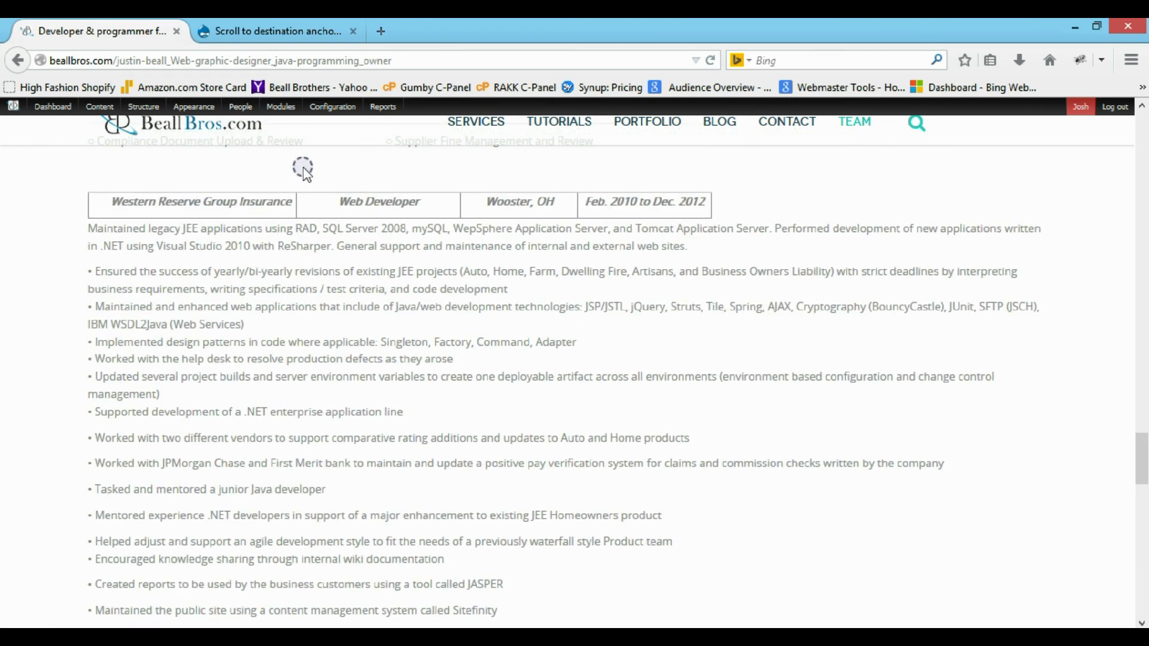
pyautogui.scroll(15, 858, 295)
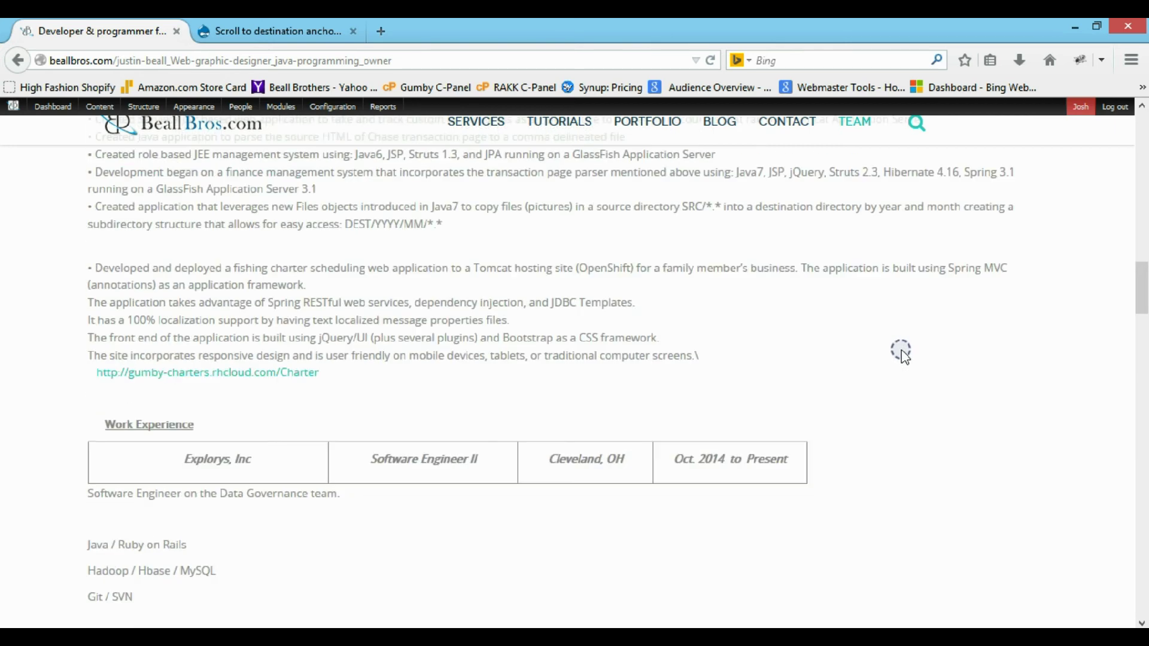
pyautogui.scroll(20, 902, 353)
pyautogui.scroll(-5, 988, 442)
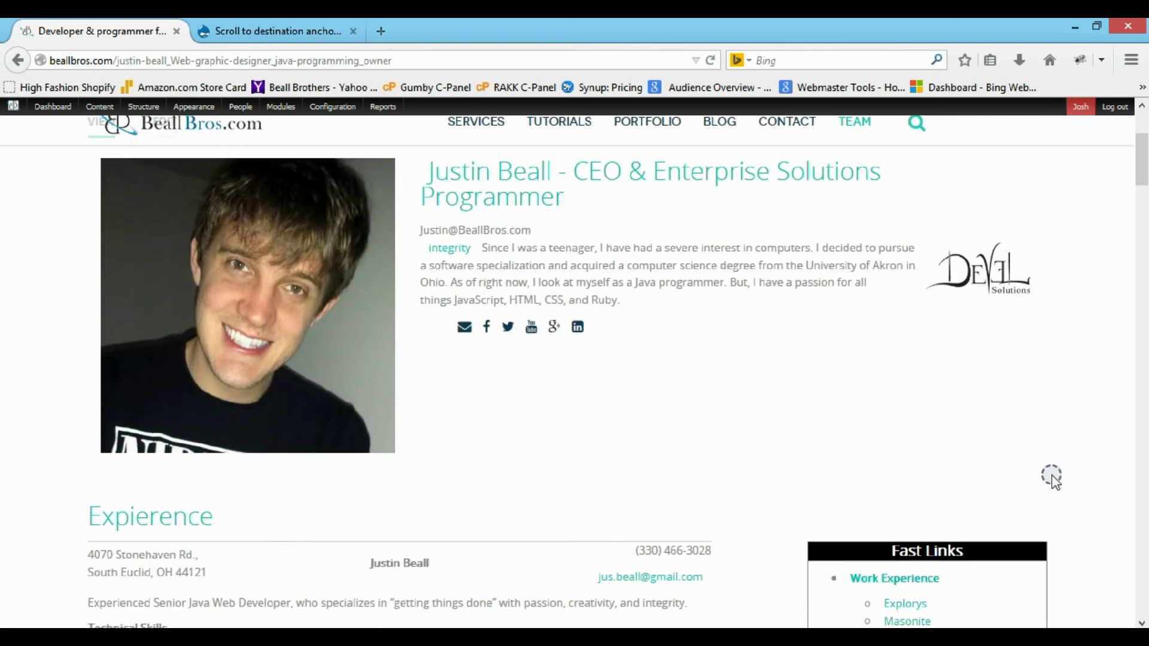
pyautogui.click(1034, 479)
pyautogui.click(1024, 493)
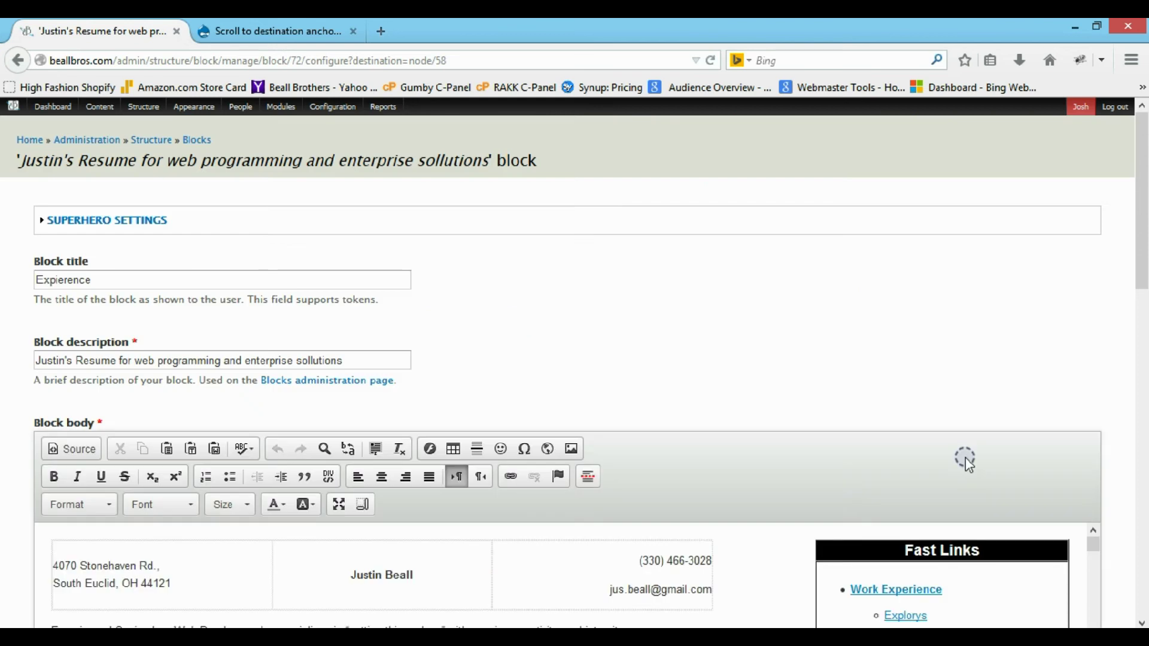
# Switch the block body to HTML source view and enlarge the source box.
pyautogui.scroll(-3, 87, 401)
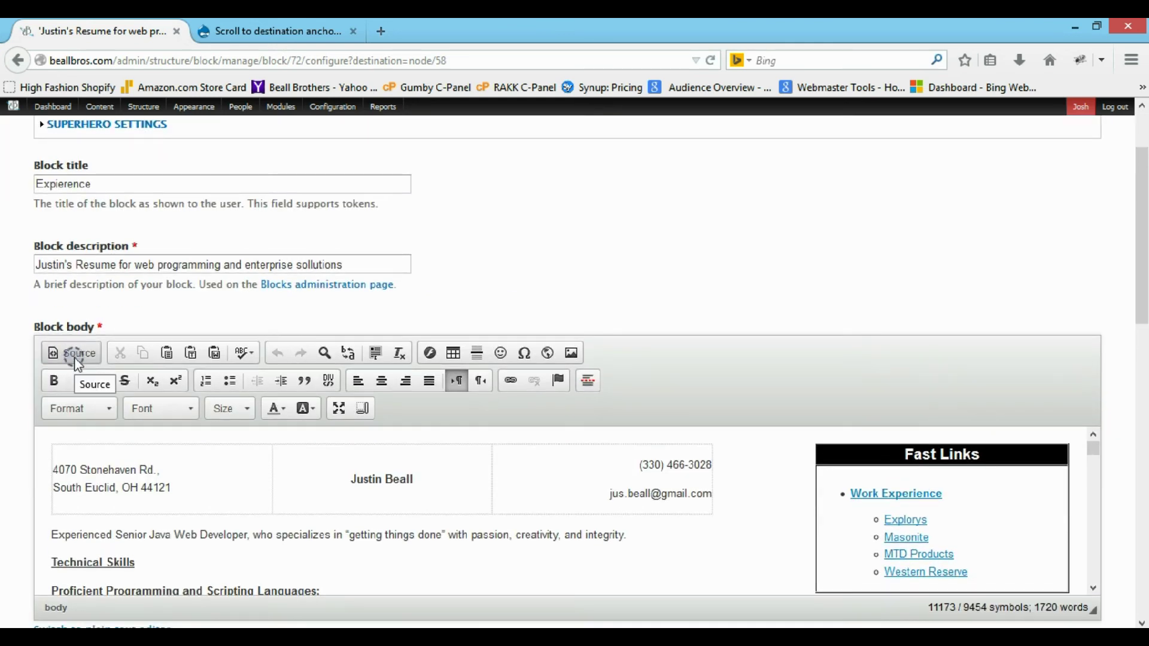
pyautogui.scroll(-3, 76, 357)
pyautogui.click(71, 270)
pyautogui.click(72, 258)
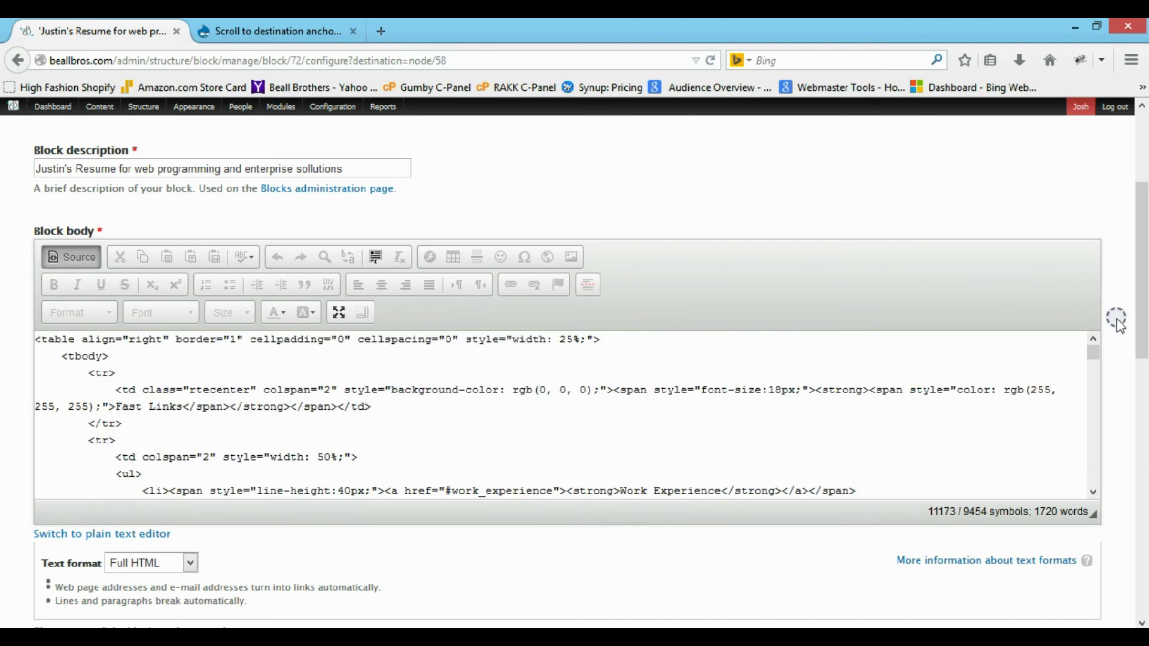
pyautogui.scroll(-6, 1101, 402)
pyautogui.moveTo(1093, 323); pyautogui.dragTo(1092, 603)
# Find 'western' in the source to locate the western_reserve anchor before the Western Reserve heading.
pyautogui.click(642, 450)
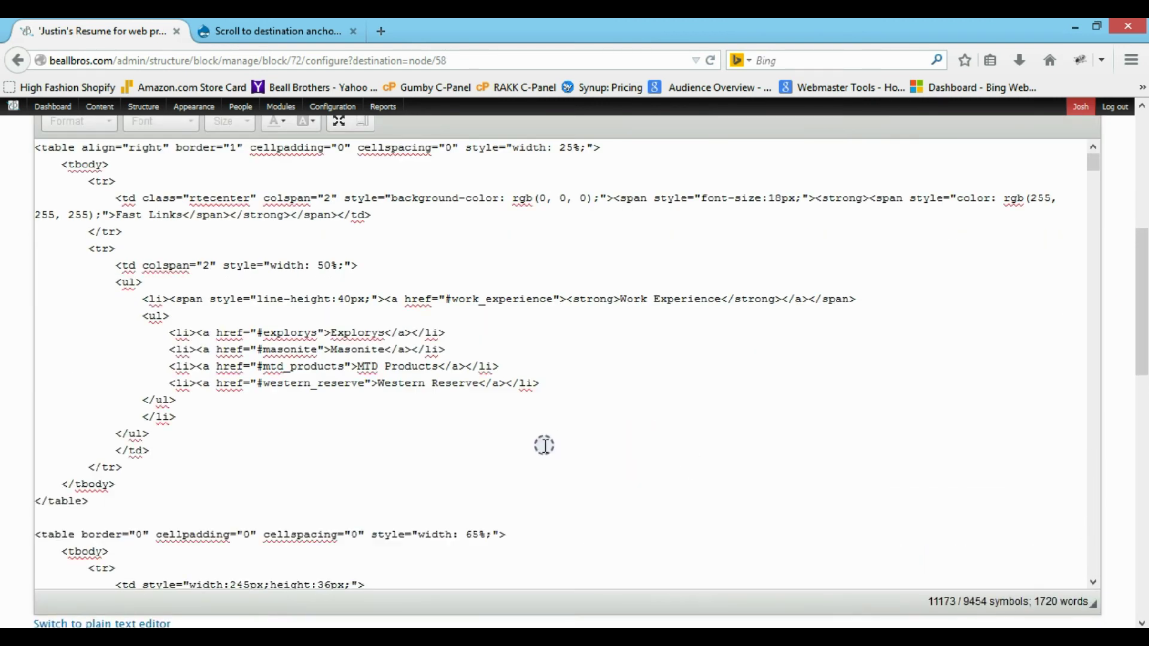
pyautogui.hotkey('ctrl', 'f')
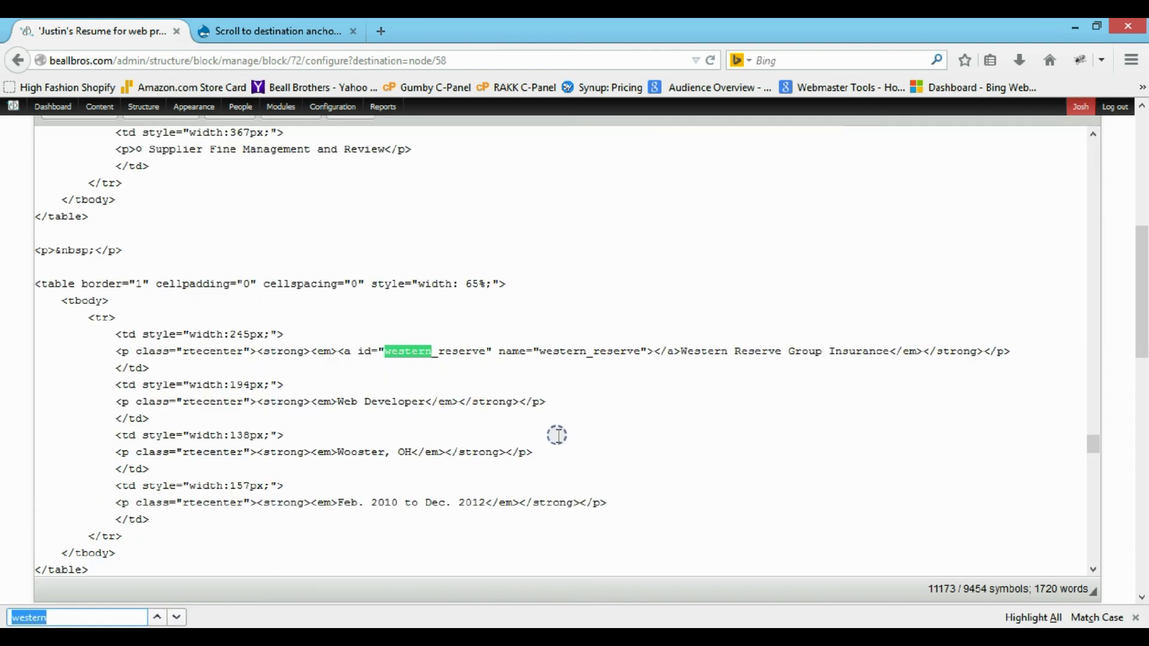
pyautogui.click(428, 351)
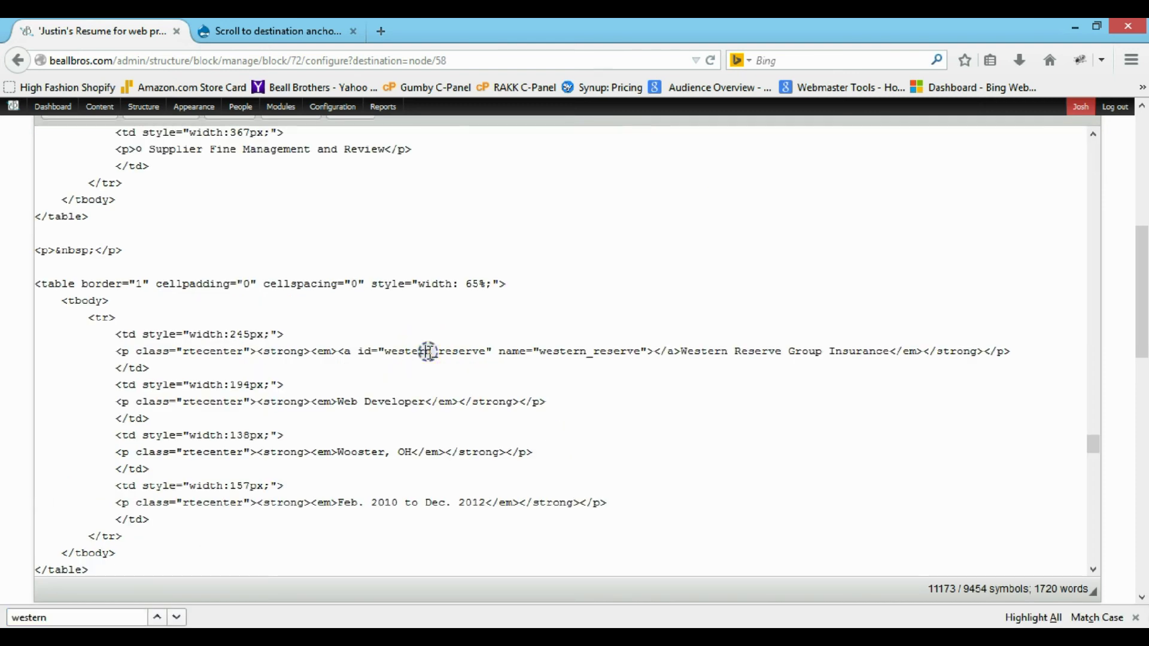
pyautogui.click(1136, 618)
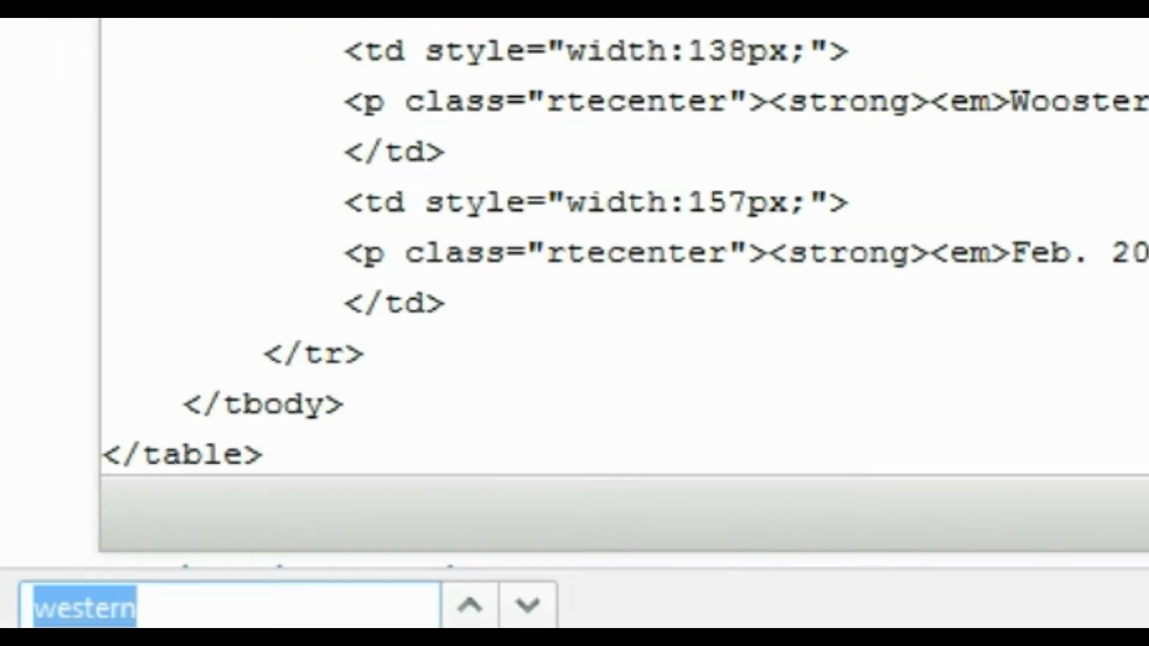
pyautogui.doubleClick(305, 594)
pyautogui.press('Escape')
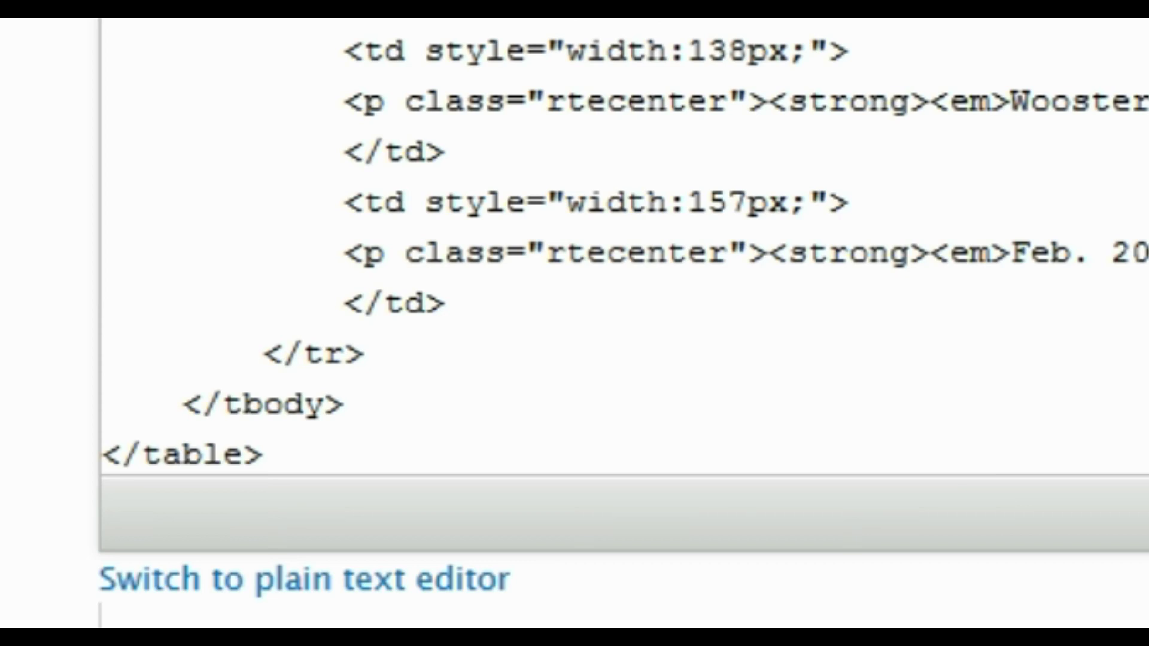
pyautogui.click(660, 352)
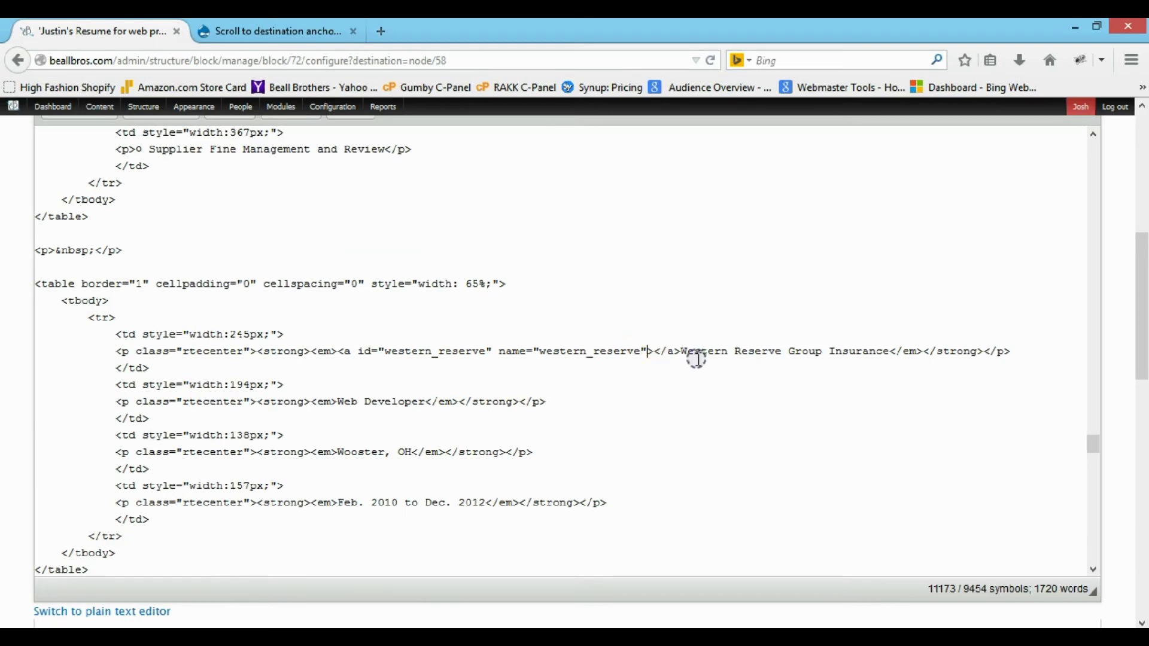
pyautogui.press('Left')
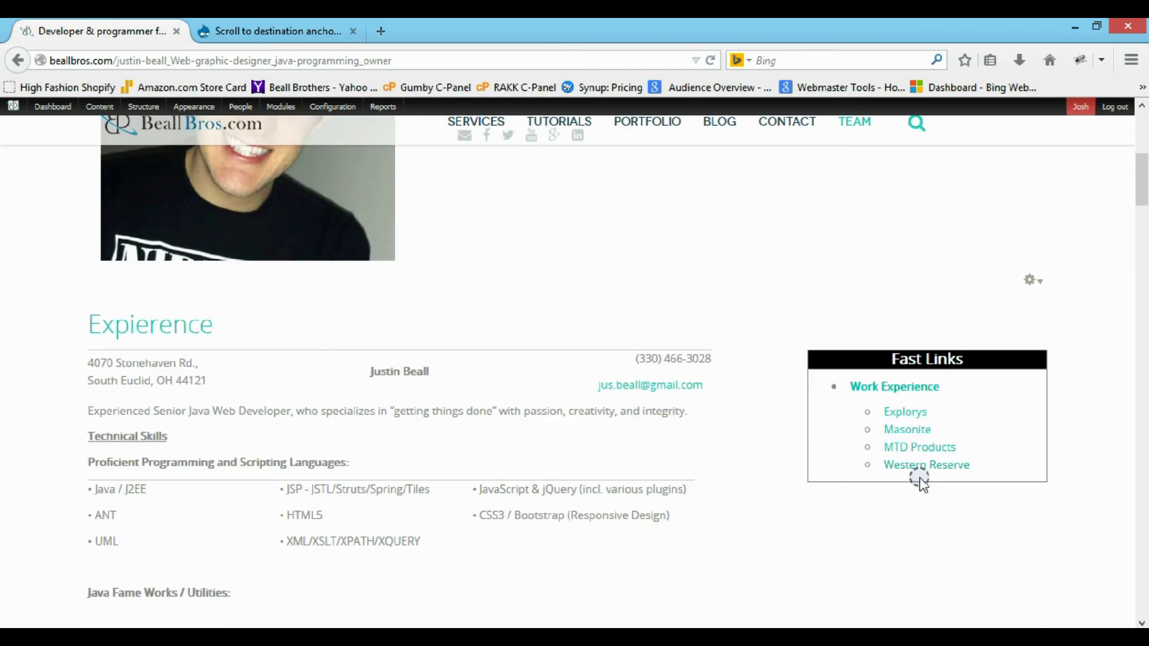
# Retest the Western Reserve fast link, check the job heading lands fully visible, then scroll to top.
pyautogui.click(920, 465)
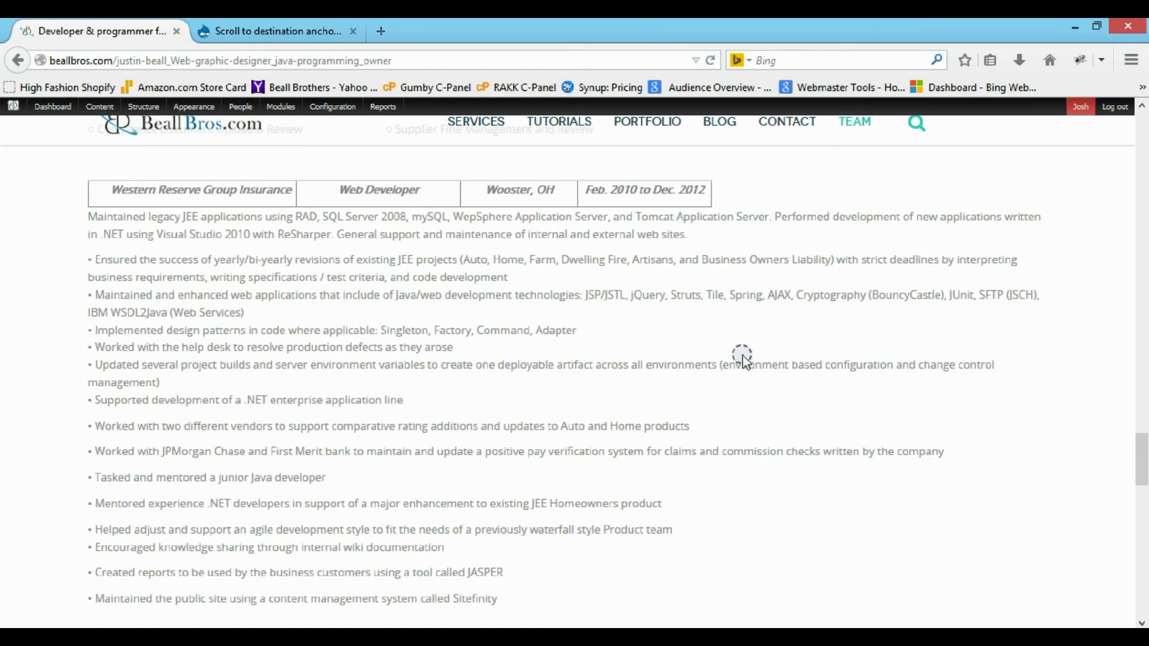
pyautogui.moveTo(96, 193); pyautogui.dragTo(260, 183)
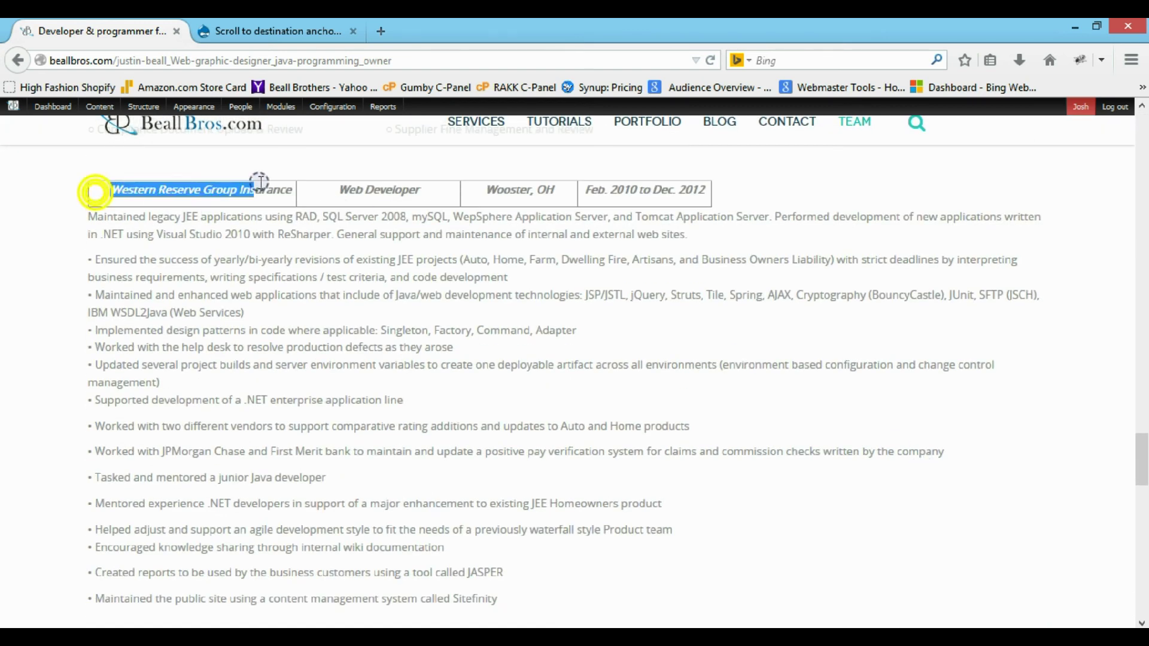
pyautogui.click(444, 199)
pyautogui.moveTo(89, 216); pyautogui.dragTo(379, 210)
pyautogui.click(615, 295)
pyautogui.scroll(-3, 583, 278)
pyautogui.scroll(1, 582, 275)
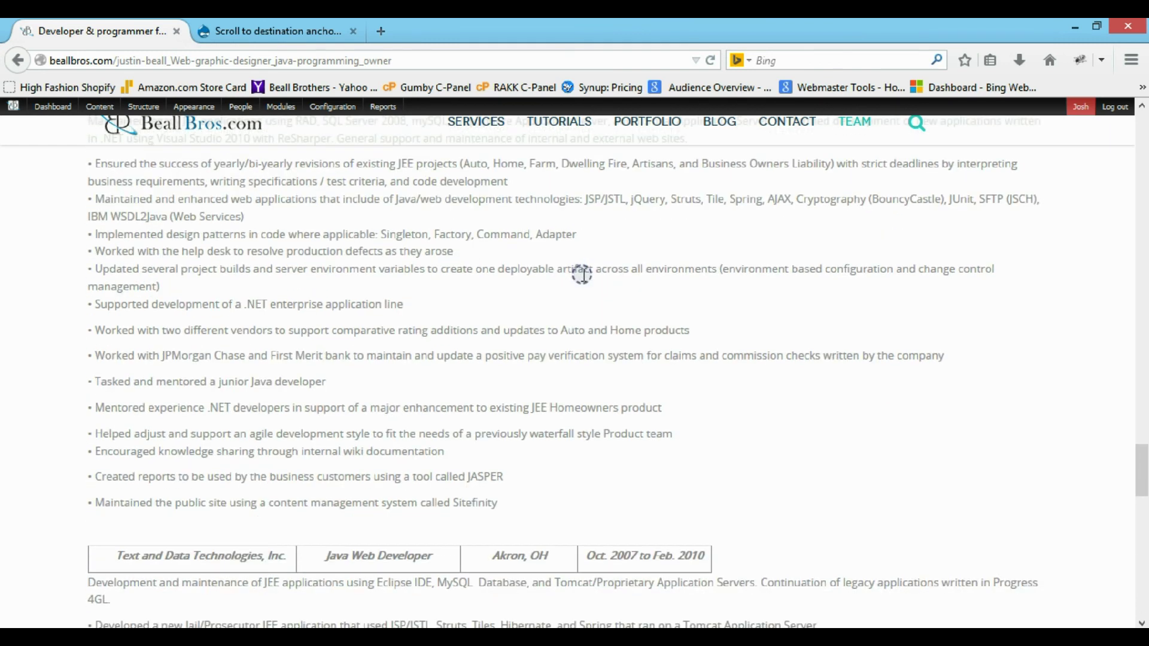
pyautogui.scroll(20, 581, 275)
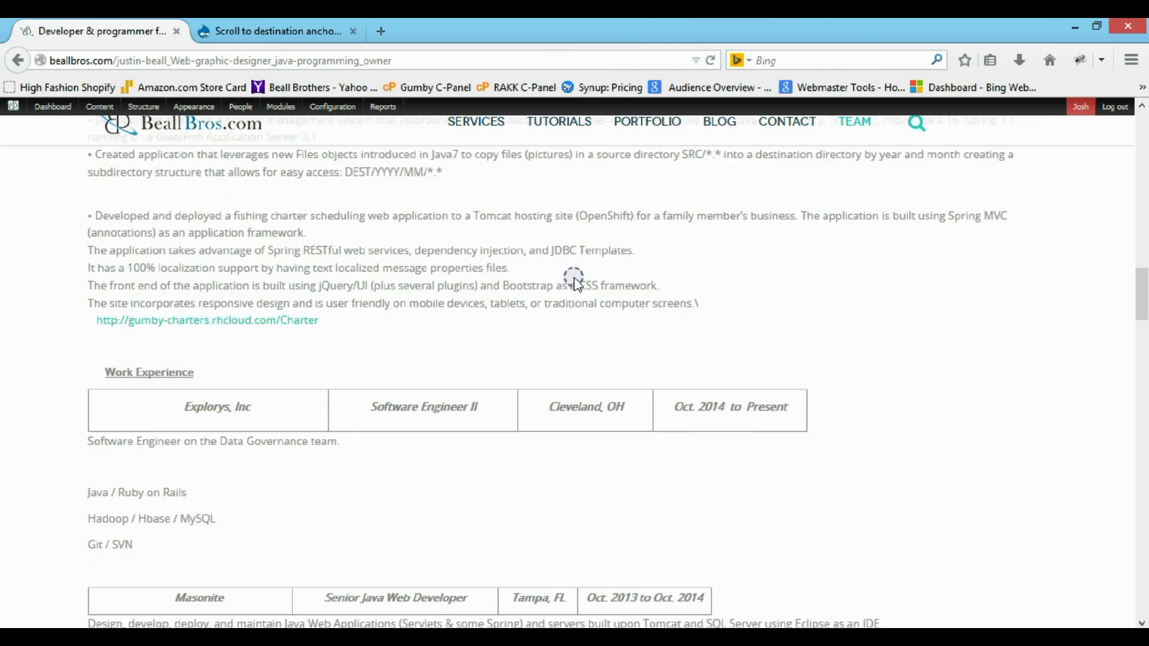
pyautogui.scroll(10, 575, 281)
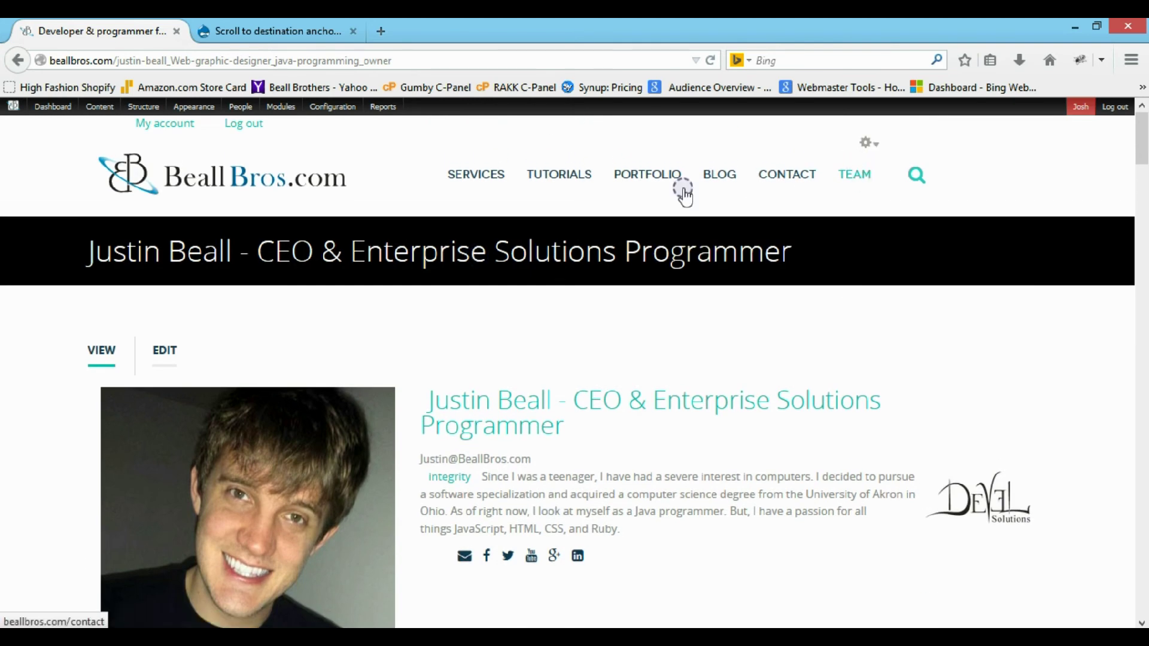
# Inspect the Our Team section's markup and read its div id, block-views-team-block-1.
pyautogui.click(13, 107)
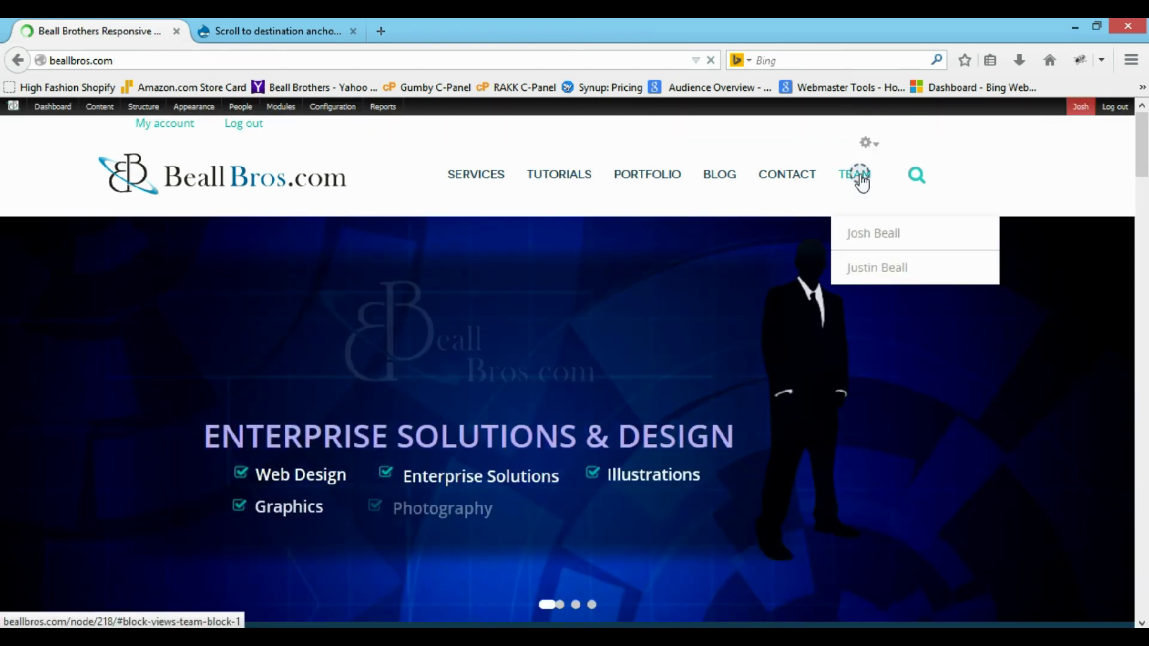
pyautogui.click(862, 183)
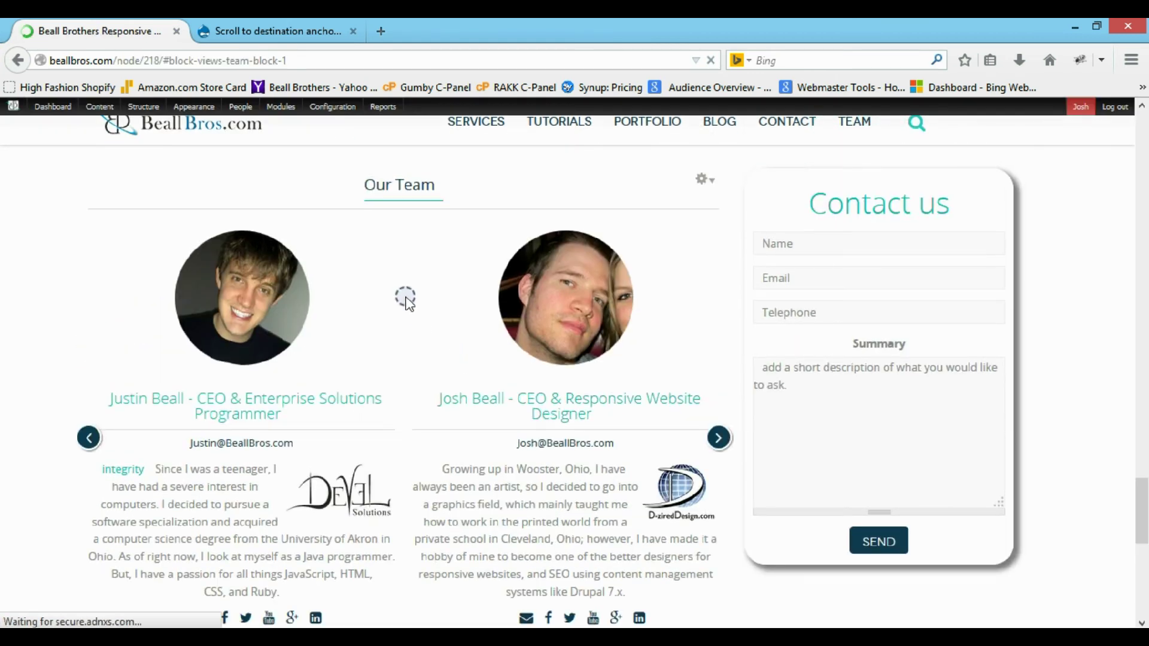
pyautogui.rightClick(398, 190)
pyautogui.click(455, 387)
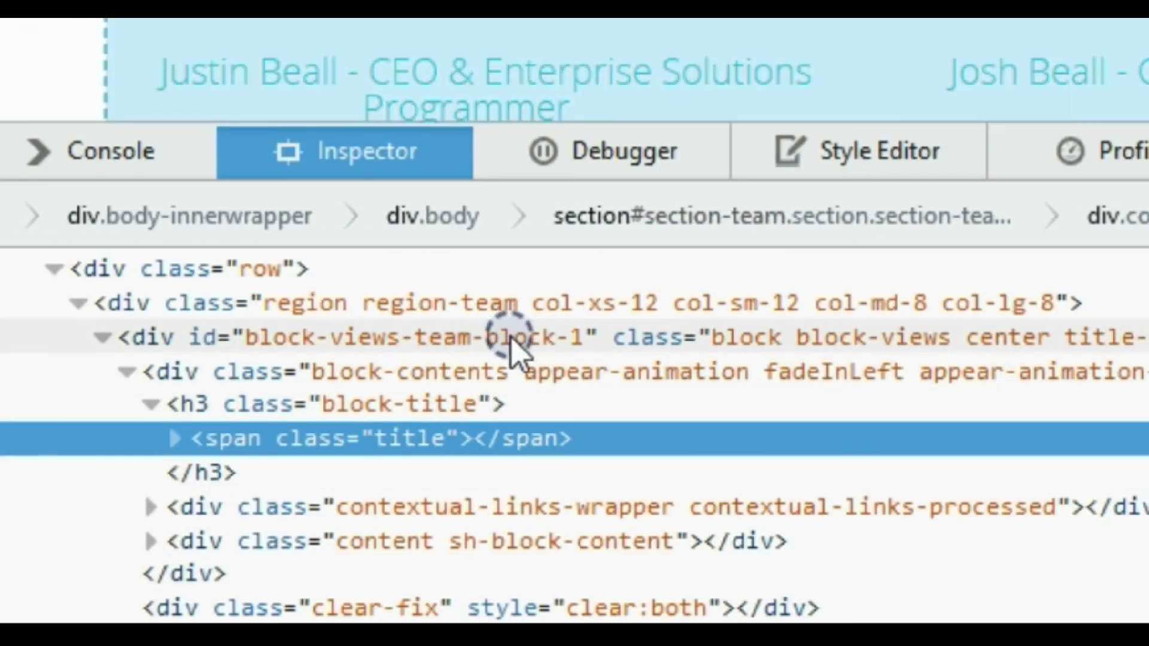
pyautogui.click(512, 346)
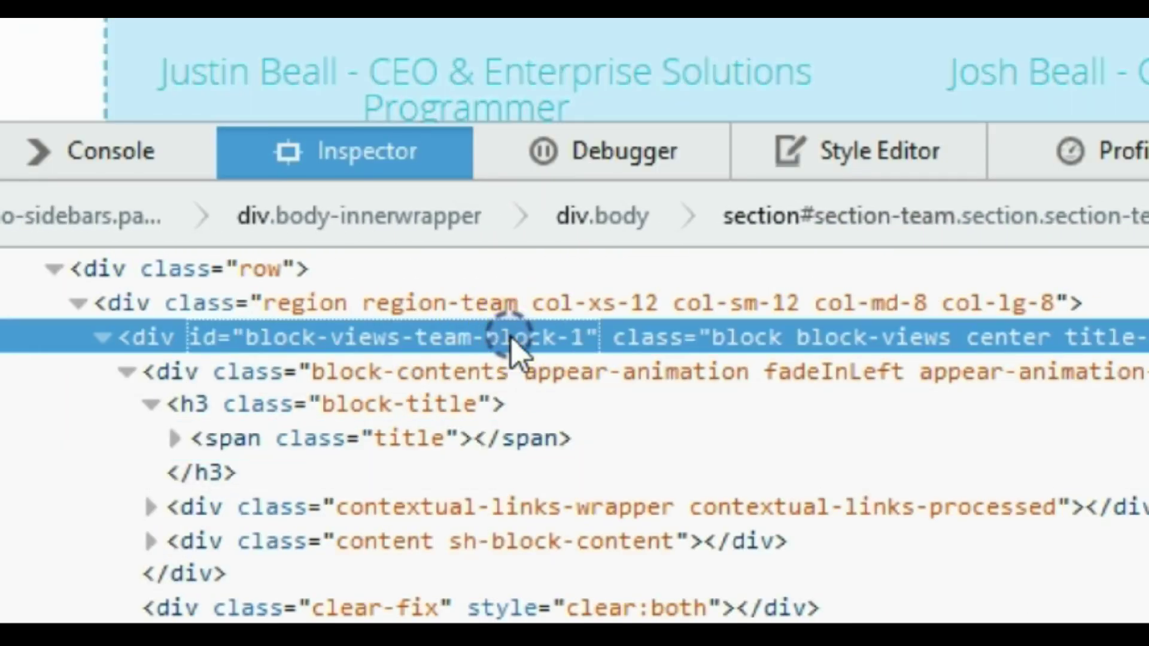
pyautogui.click(474, 337)
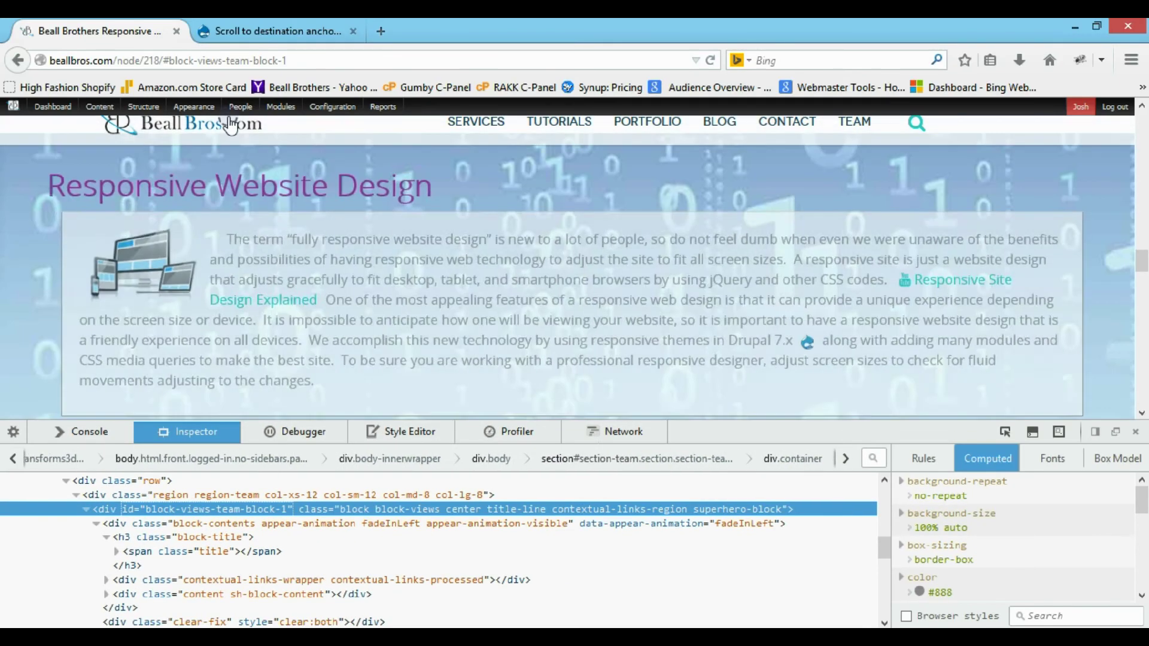
# Open the Menus admin page, close developer tools, and list the Main menu links.
pyautogui.moveTo(143, 106)
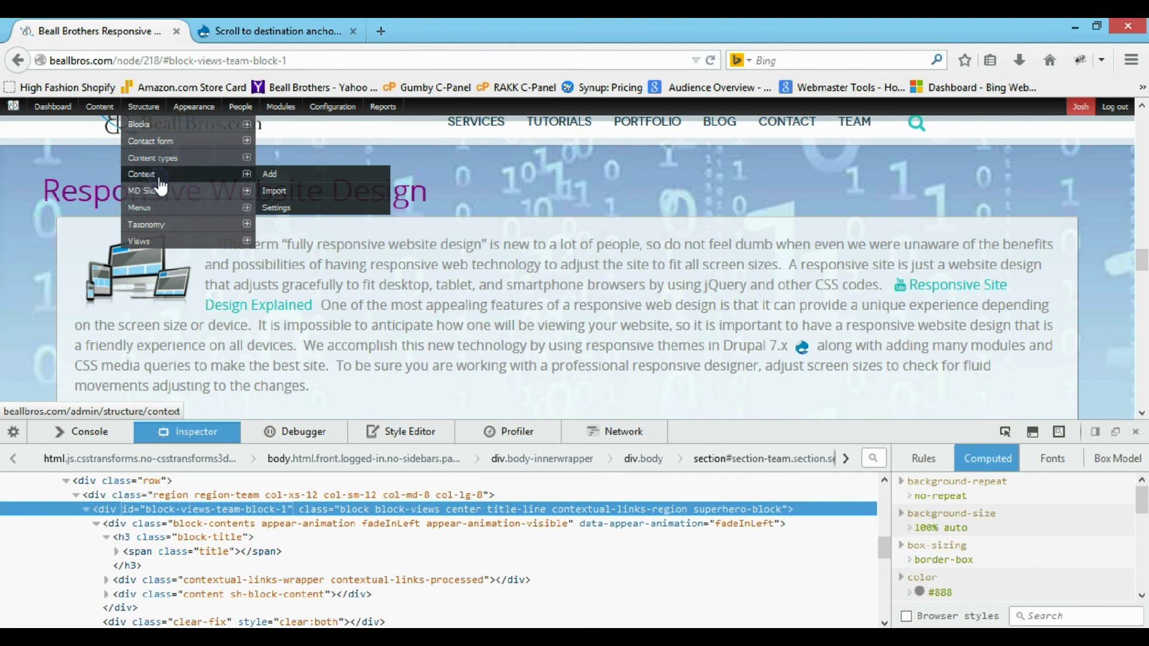
pyautogui.click(167, 213)
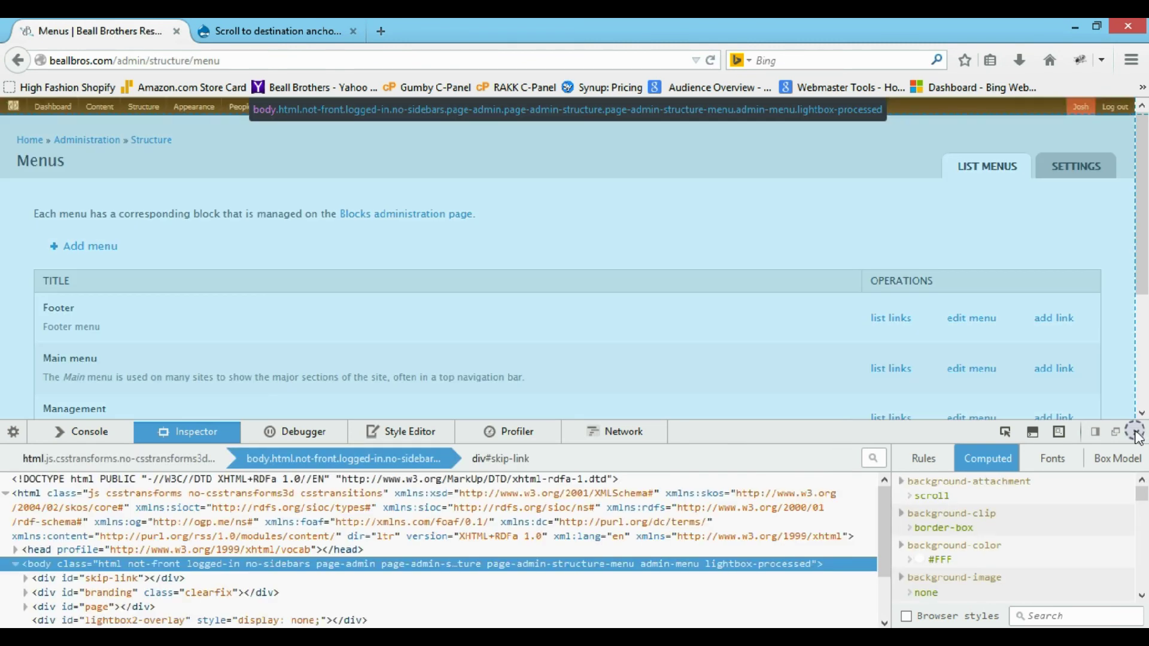
pyautogui.click(1136, 432)
pyautogui.click(902, 369)
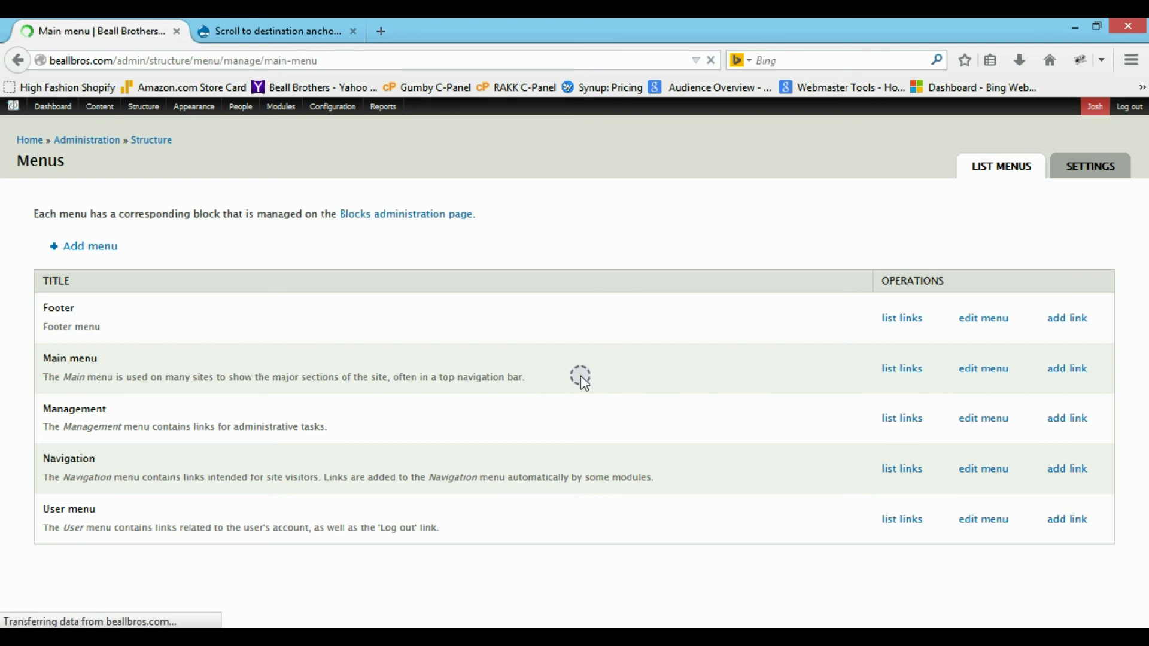
pyautogui.scroll(-10, 581, 375)
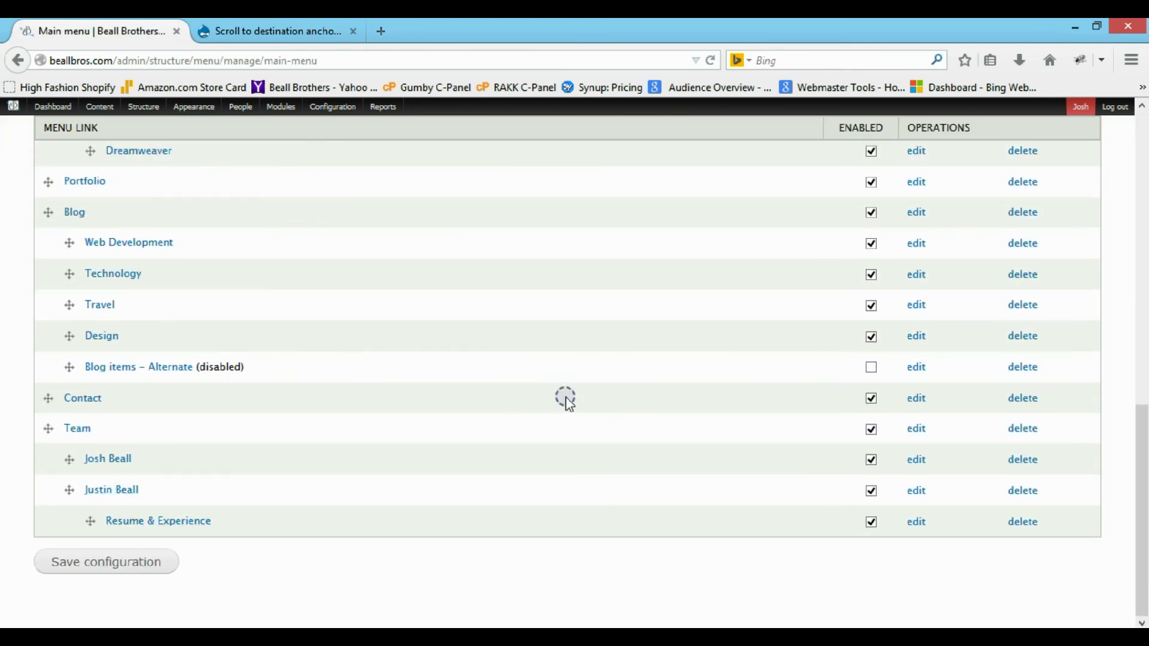
# Edit the Team link, check its path node/218/#block-views-team-block-1, then go back.
pyautogui.click(919, 430)
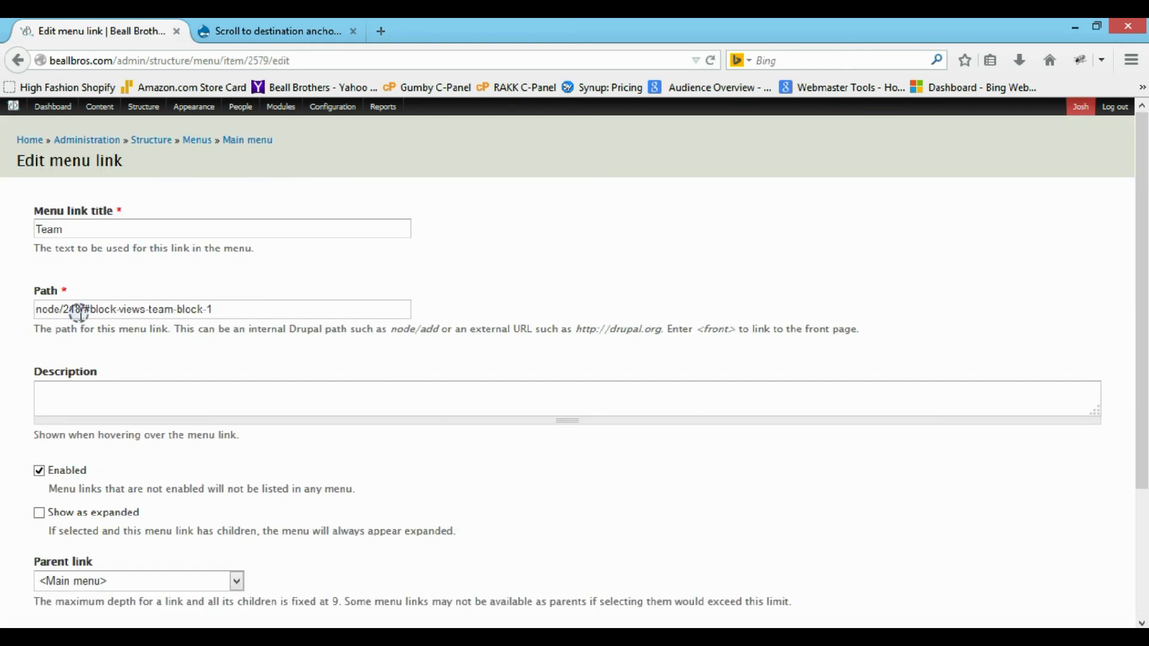
pyautogui.moveTo(82, 309); pyautogui.dragTo(5, 314)
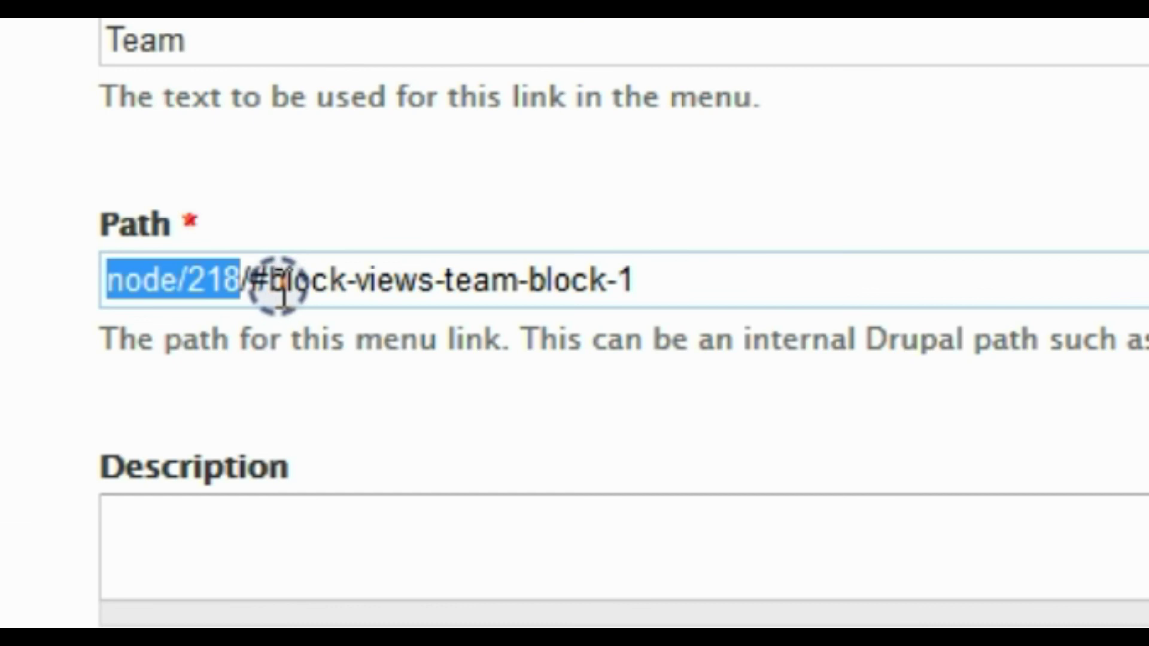
pyautogui.click(250, 286)
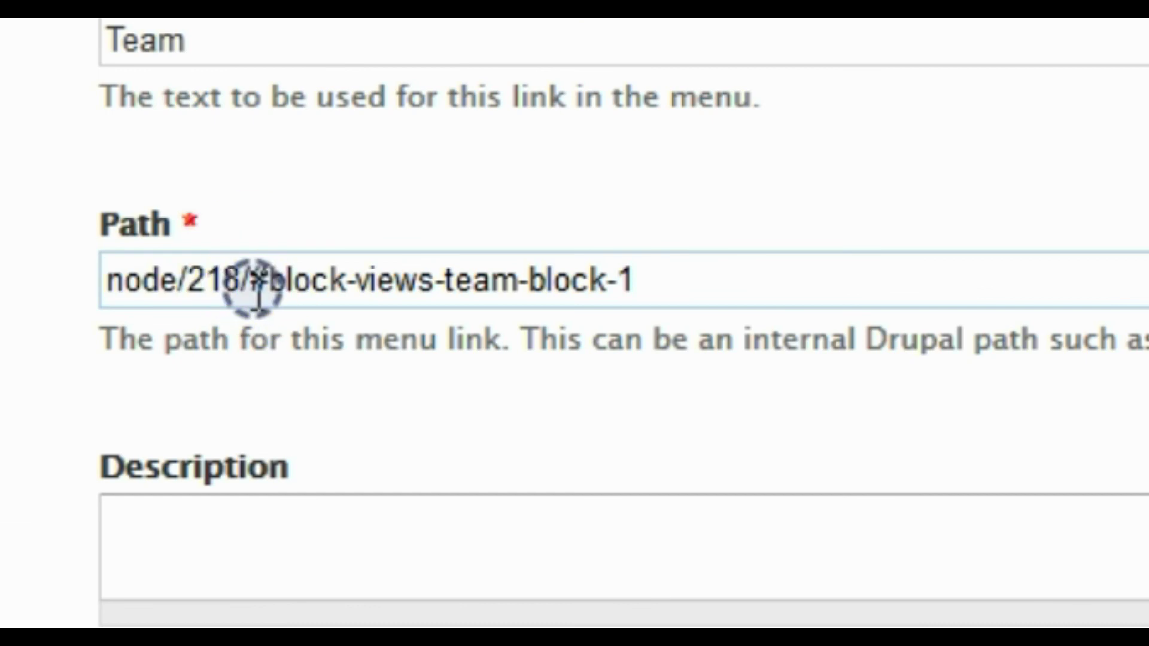
pyautogui.moveTo(252, 288); pyautogui.dragTo(652, 305)
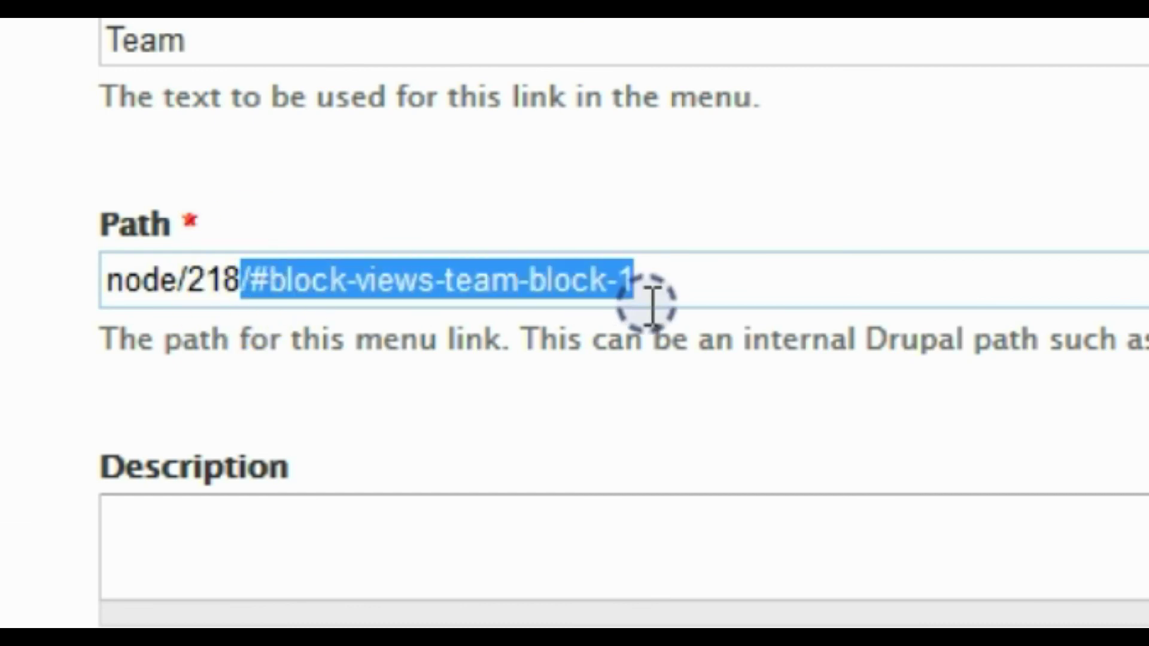
pyautogui.click(623, 292)
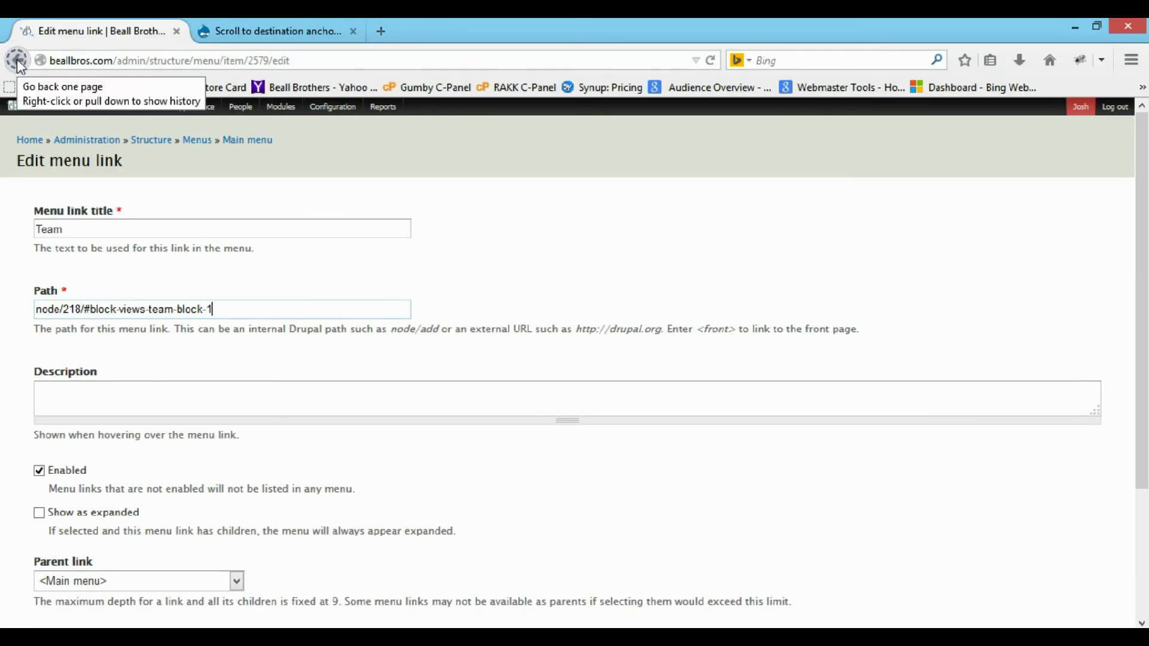
pyautogui.click(18, 60)
# Return to the live site and test the TEAM link's jump to the team section.
pyautogui.click(18, 63)
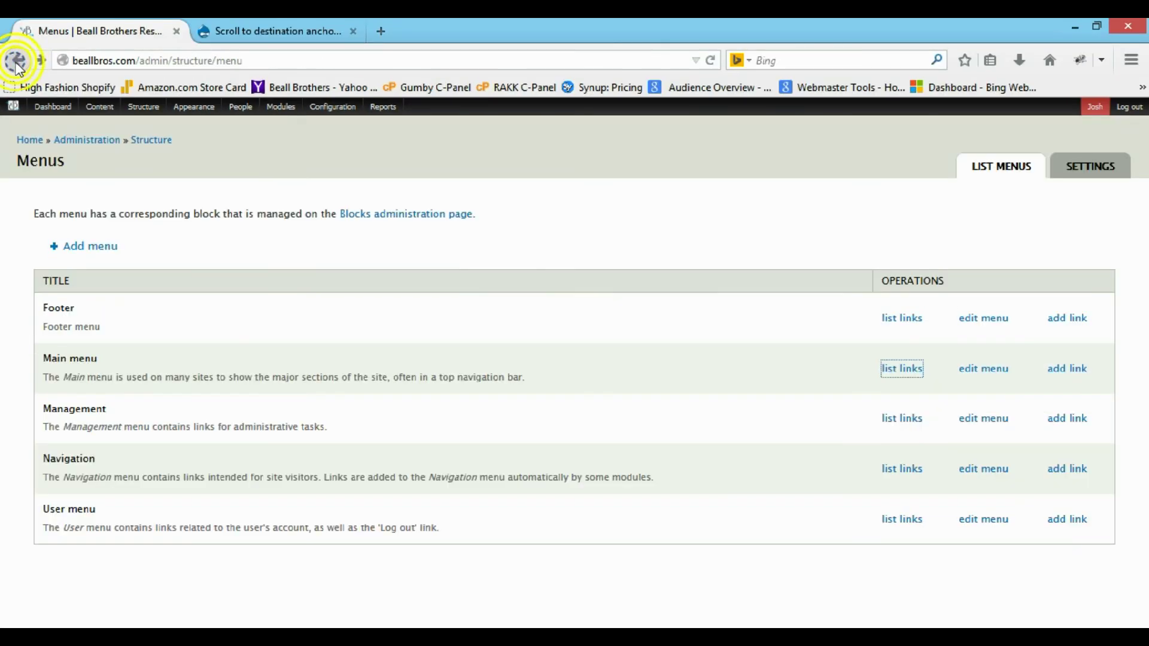
pyautogui.click(18, 63)
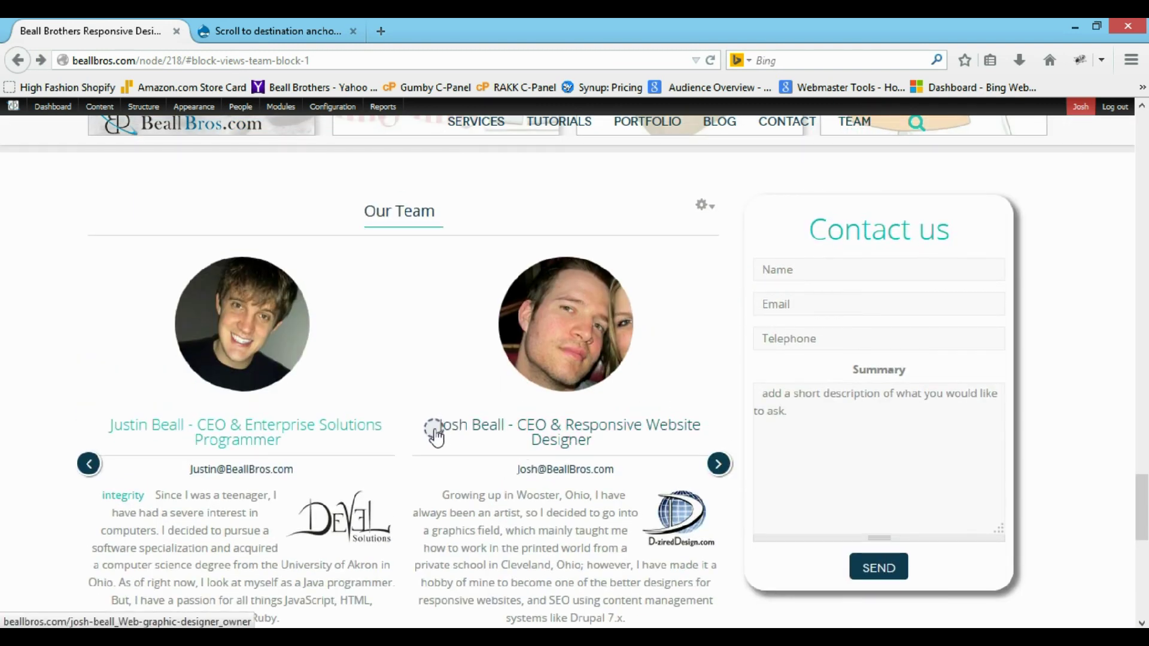
pyautogui.scroll(3, 433, 442)
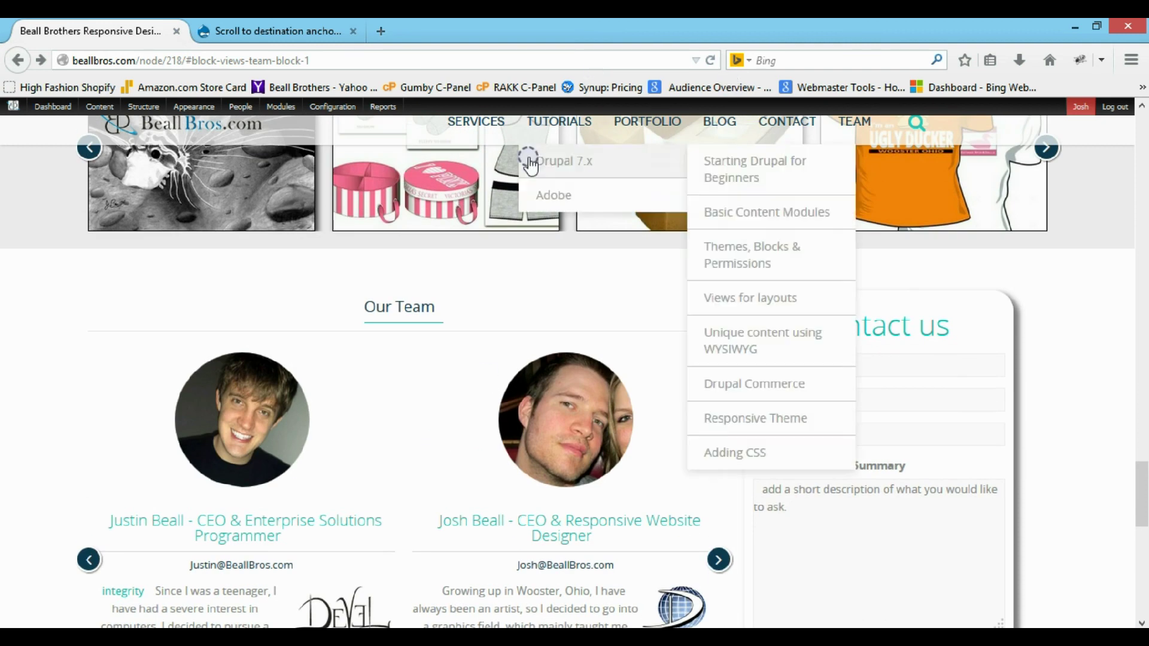
pyautogui.scroll(-3, 465, 359)
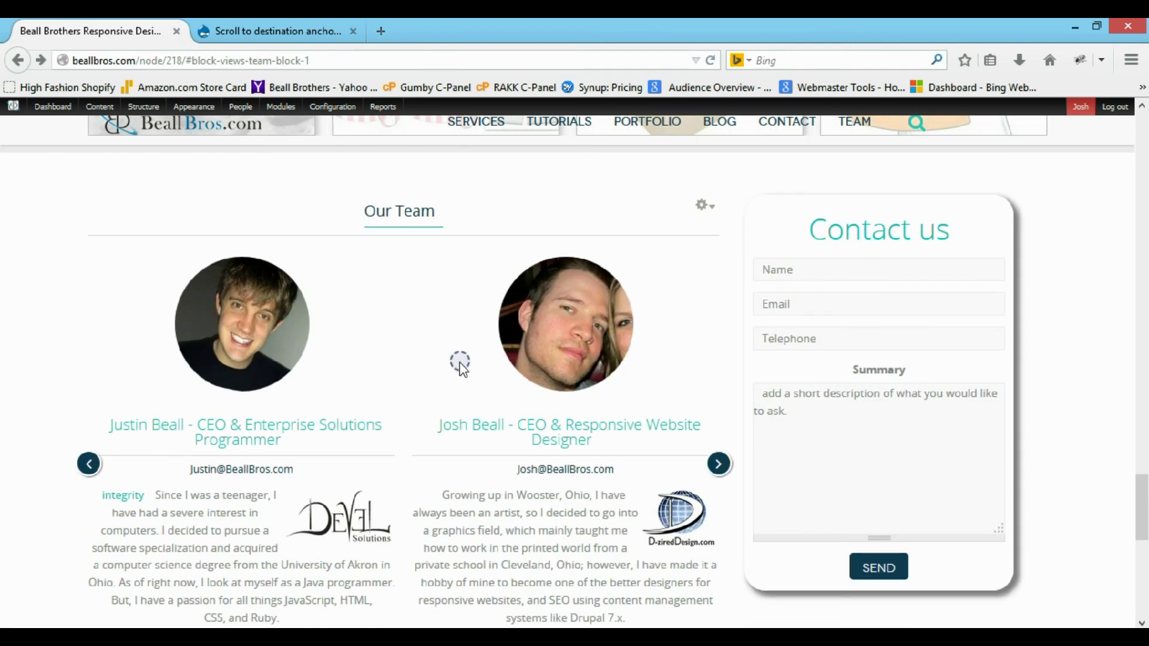
pyautogui.scroll(-3, 462, 362)
pyautogui.scroll(3, 459, 370)
pyautogui.click(846, 124)
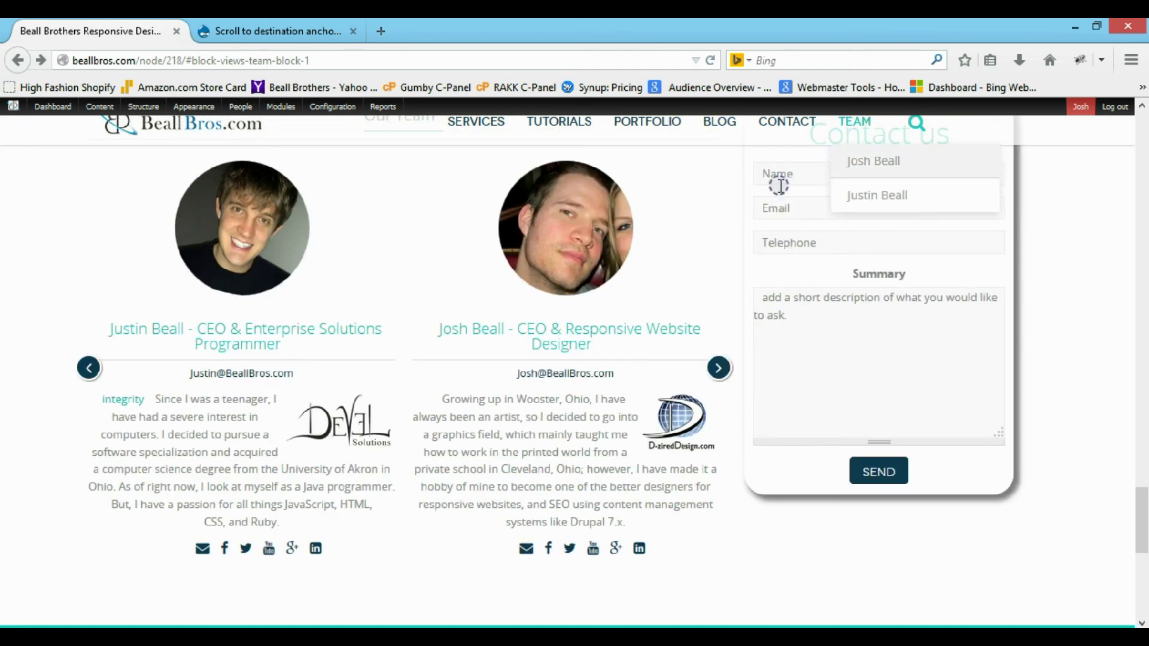
# Open the Resume & Experience page from the Team submenu.
pyautogui.scroll(3, 501, 310)
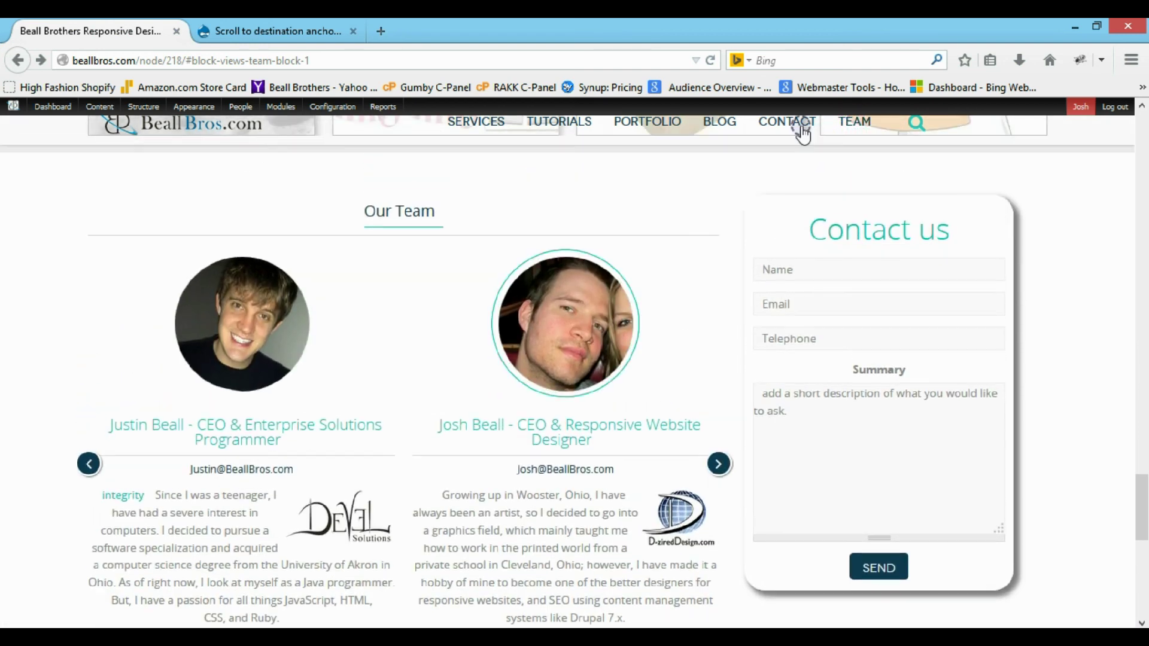
pyautogui.moveTo(862, 144)
pyautogui.moveTo(870, 197)
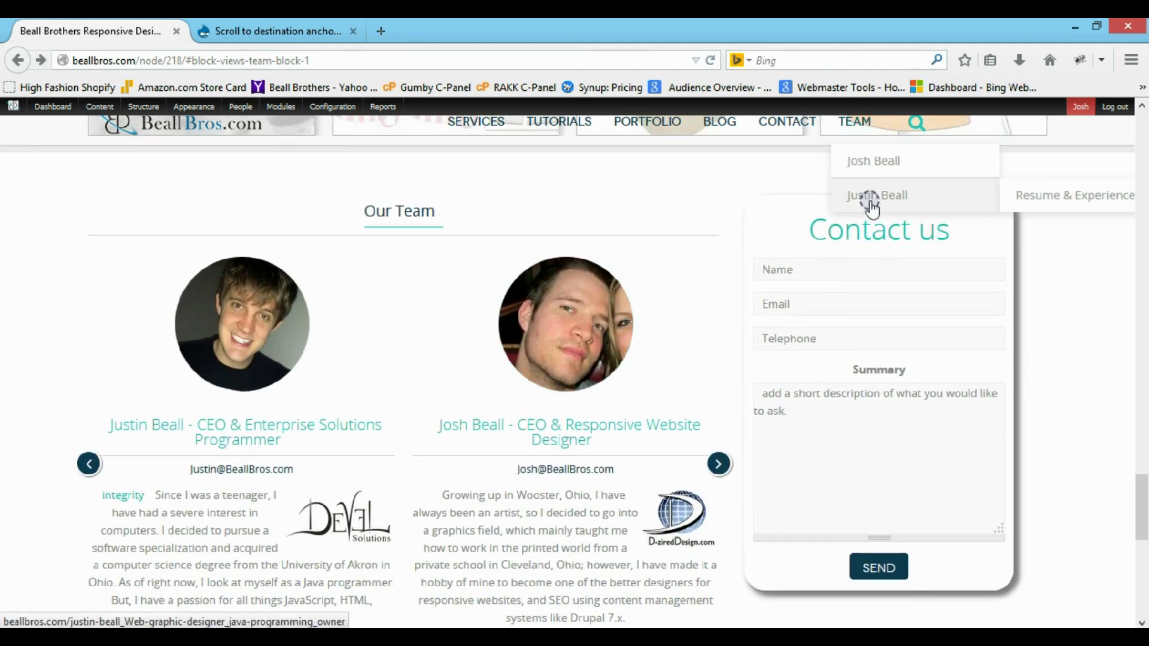
pyautogui.click(1109, 204)
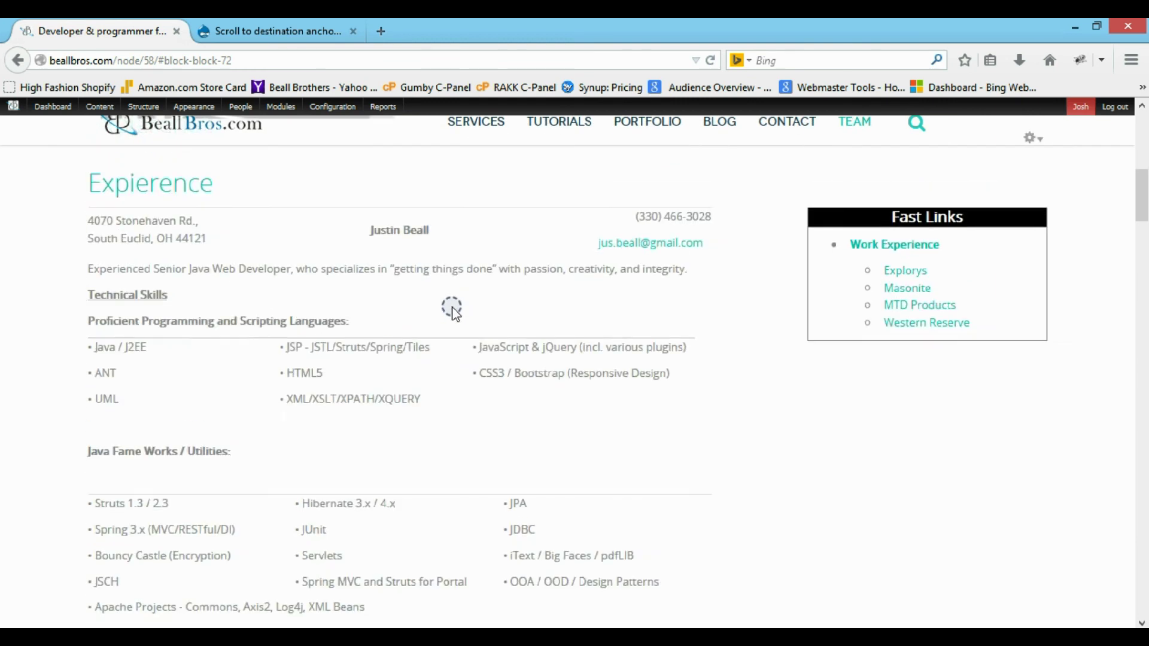
# Inspect the Experience heading to read its block id block-block-72, then open the page's edit form.
pyautogui.rightClick(176, 232)
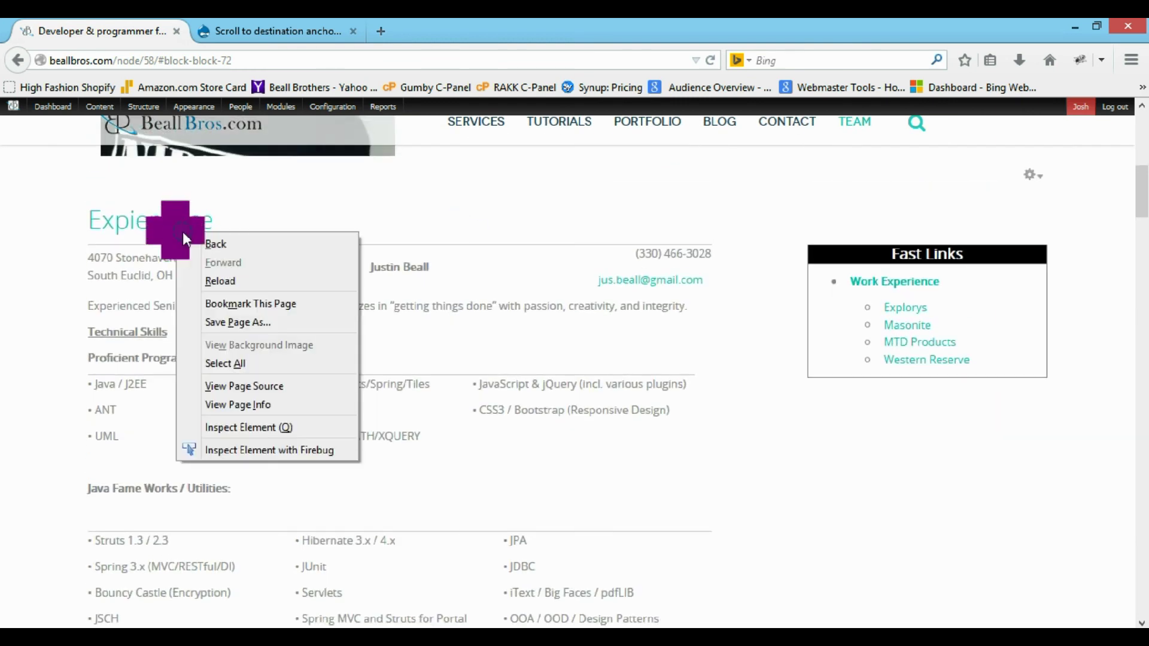
pyautogui.click(265, 429)
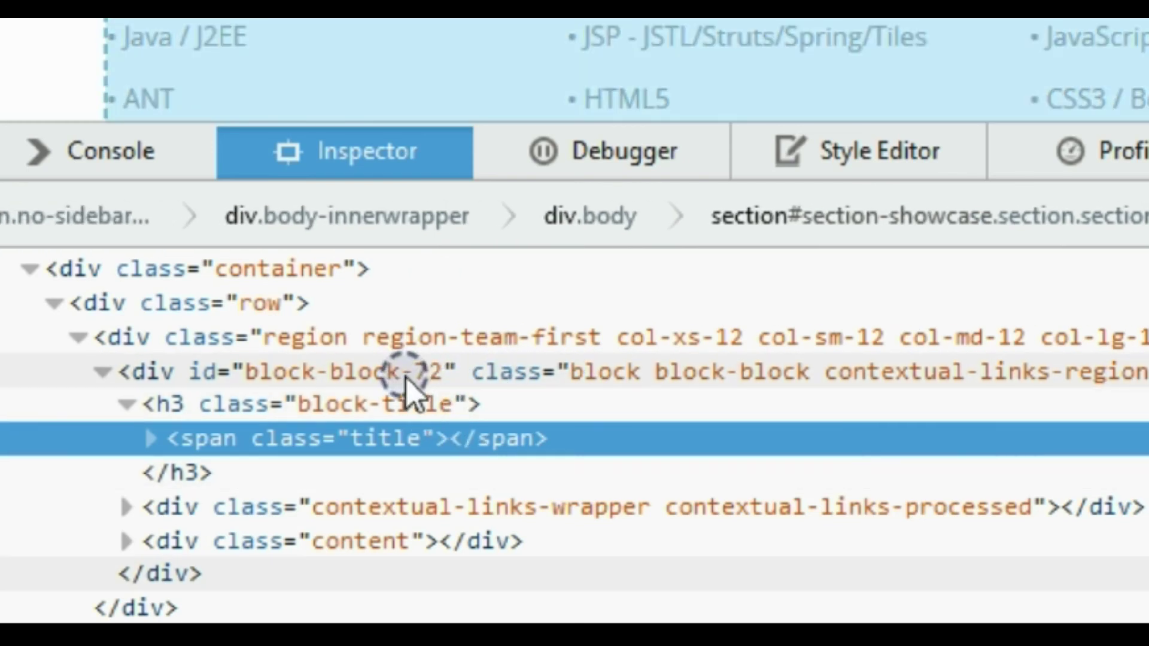
pyautogui.doubleClick(409, 372)
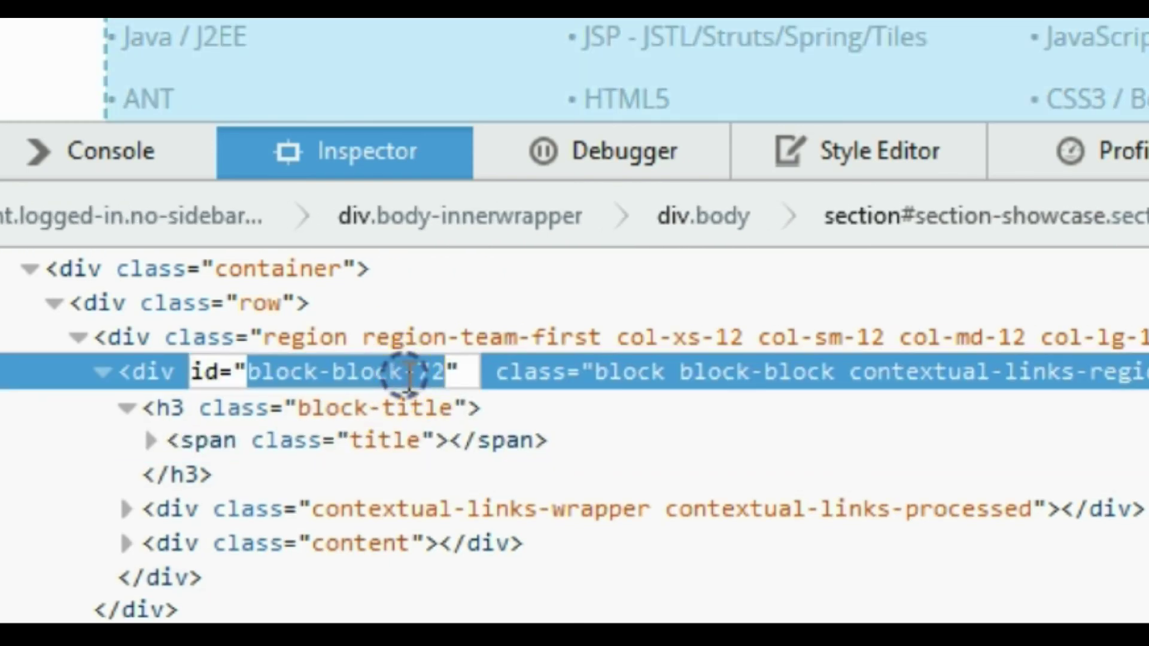
pyautogui.press('Return')
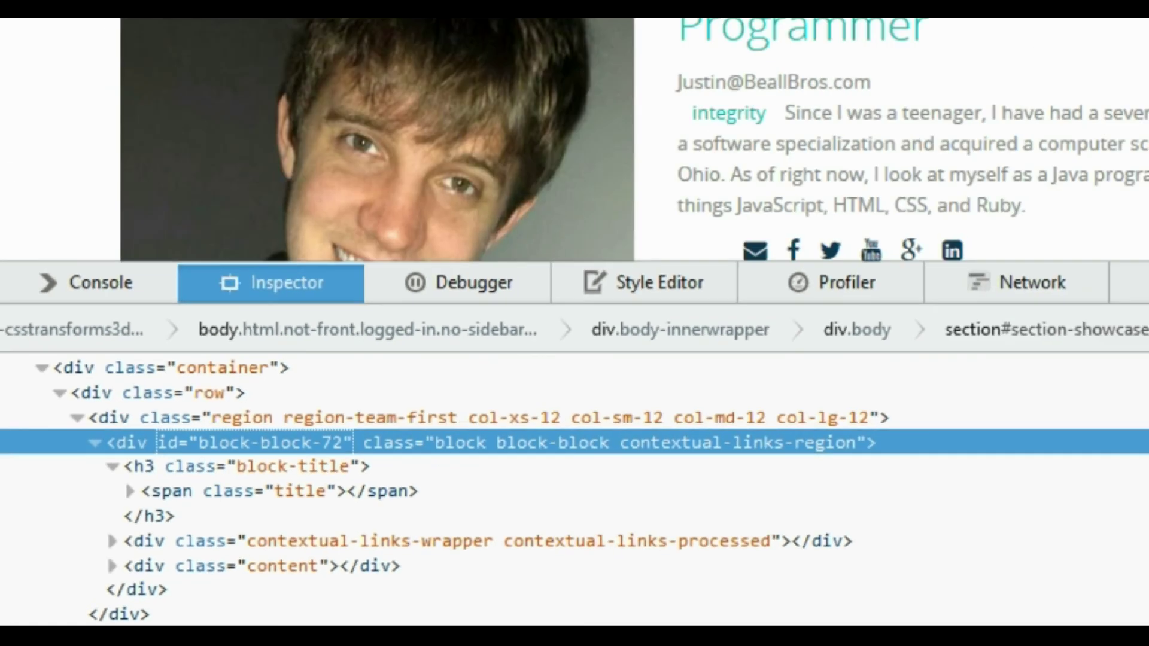
pyautogui.click(186, 82)
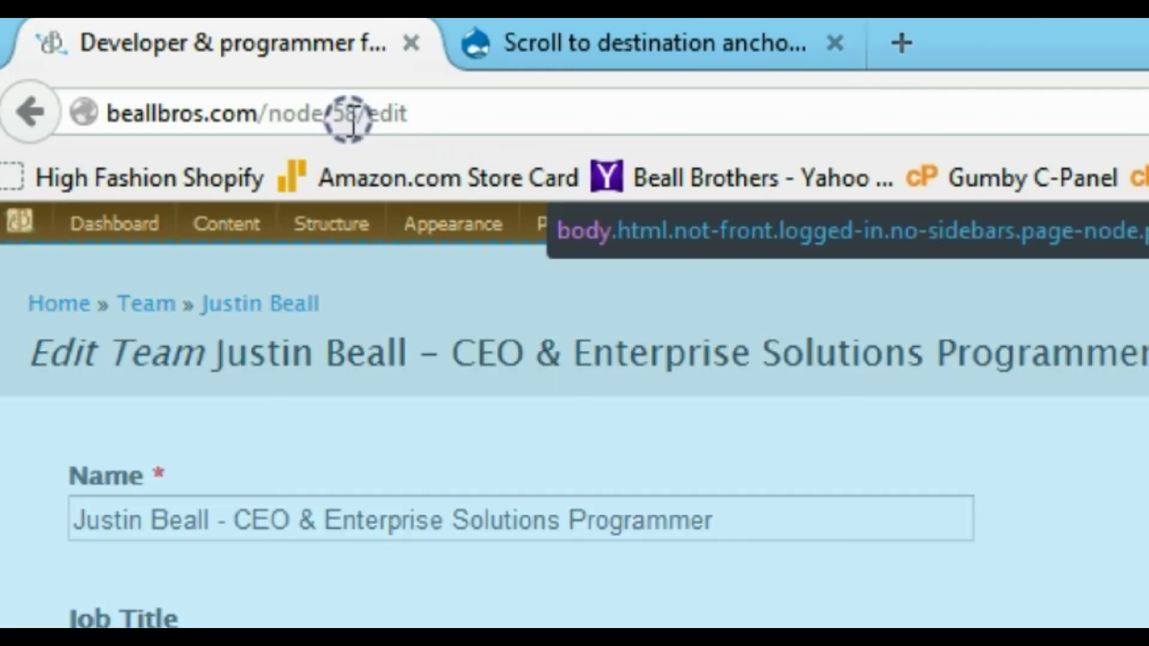
# Note node/58 in the address, then confirm the Resume & Experience menu path node/58/#block-block-72.
pyautogui.moveTo(357, 113); pyautogui.dragTo(268, 114)
pyautogui.click(1134, 619)
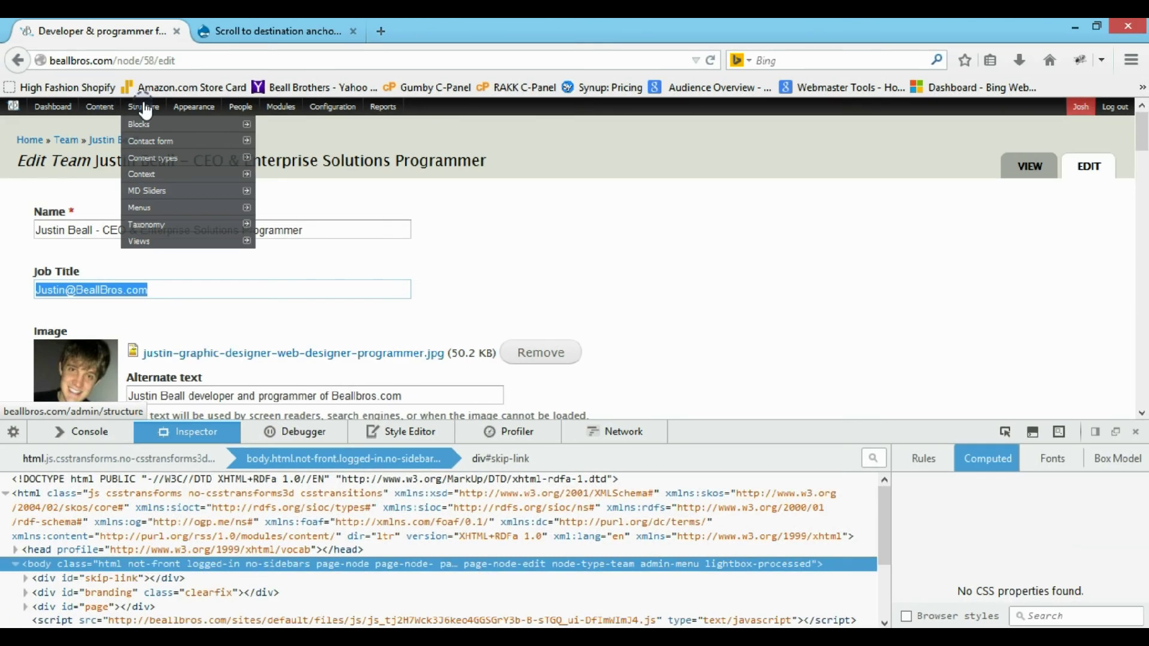
pyautogui.click(177, 210)
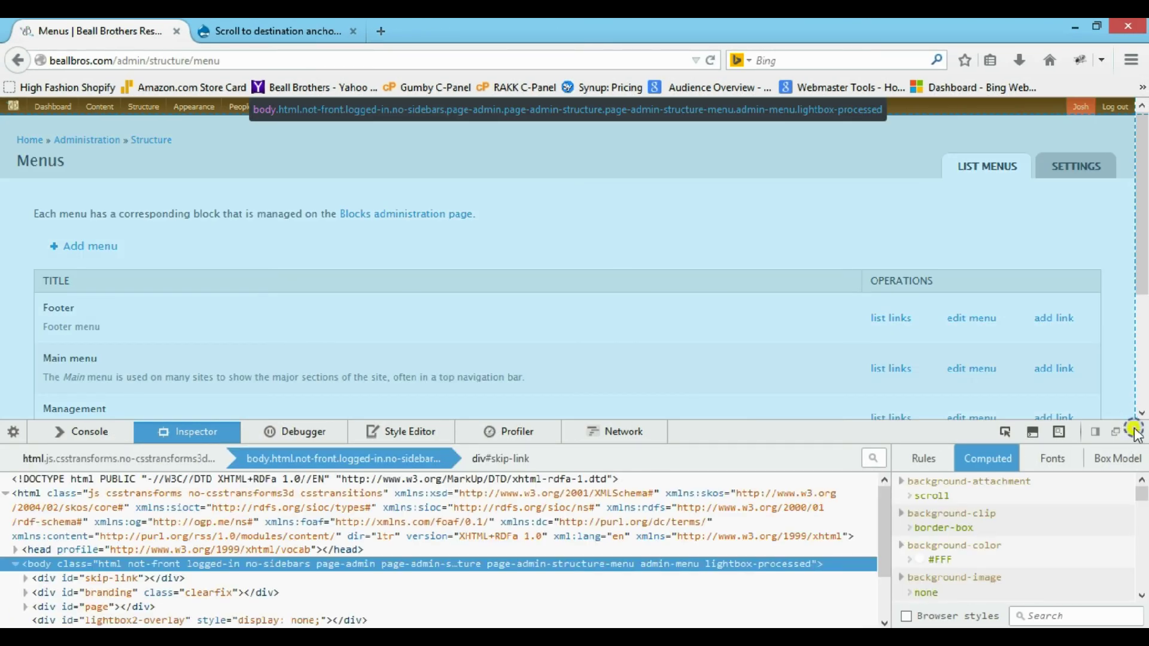
pyautogui.click(1136, 432)
pyautogui.click(904, 370)
pyautogui.scroll(-10, 731, 380)
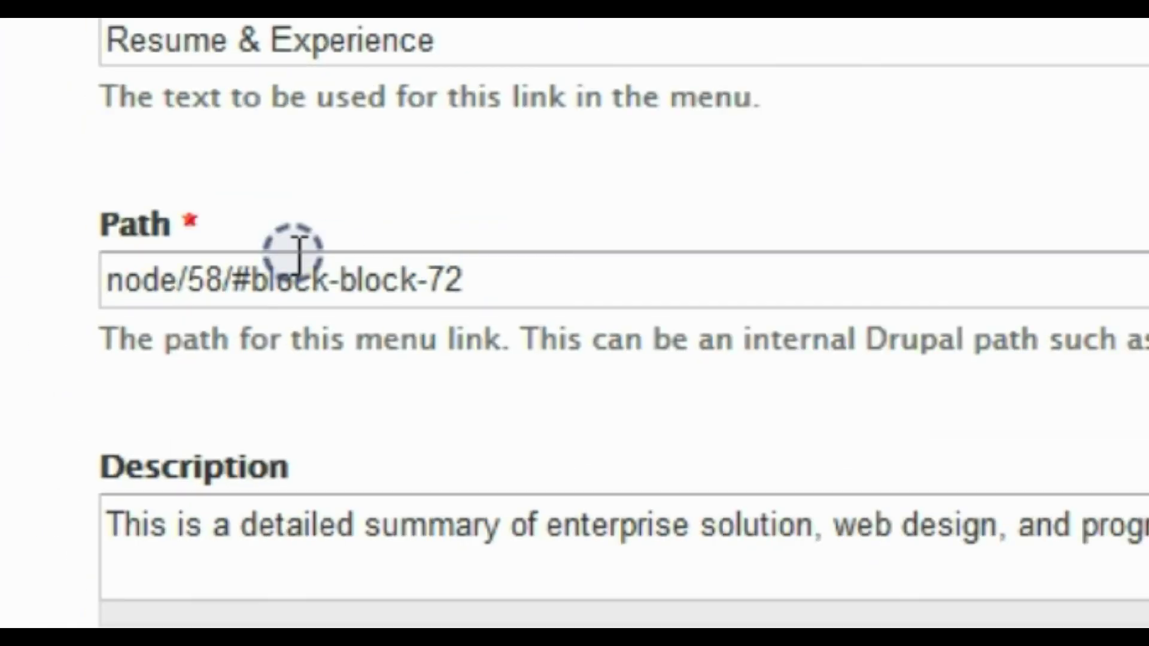
pyautogui.moveTo(223, 277); pyautogui.dragTo(12, 282)
pyautogui.moveTo(477, 282); pyautogui.dragTo(251, 280)
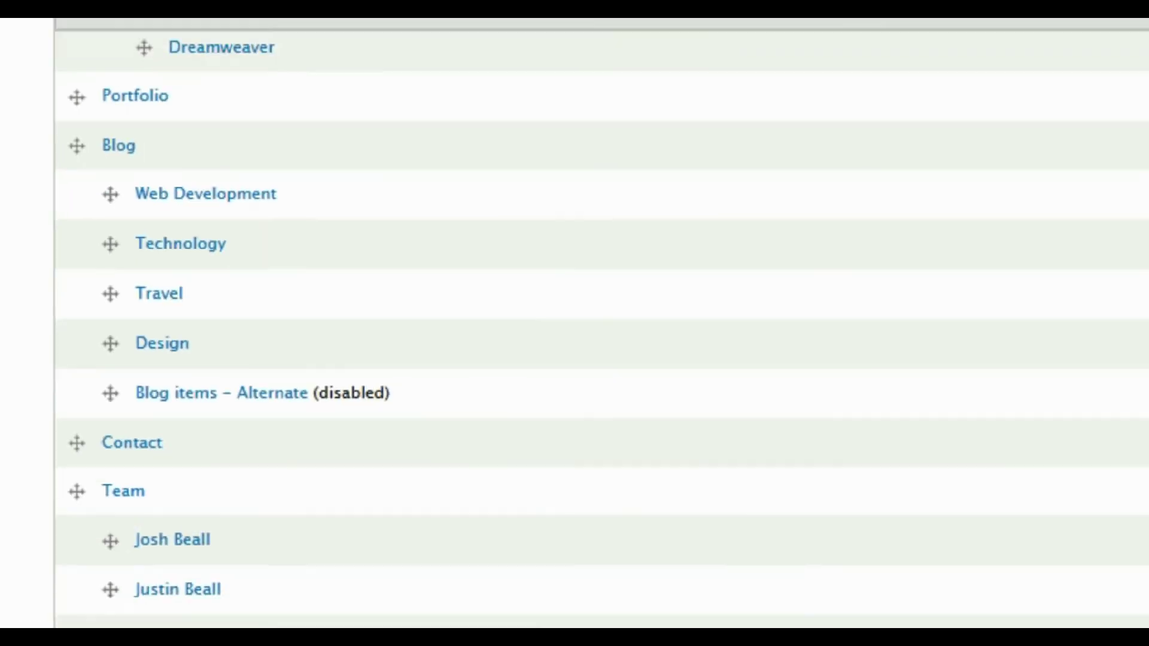
# Go back three pages to the profile page at node/58/#block-block-72.
pyautogui.click(19, 61)
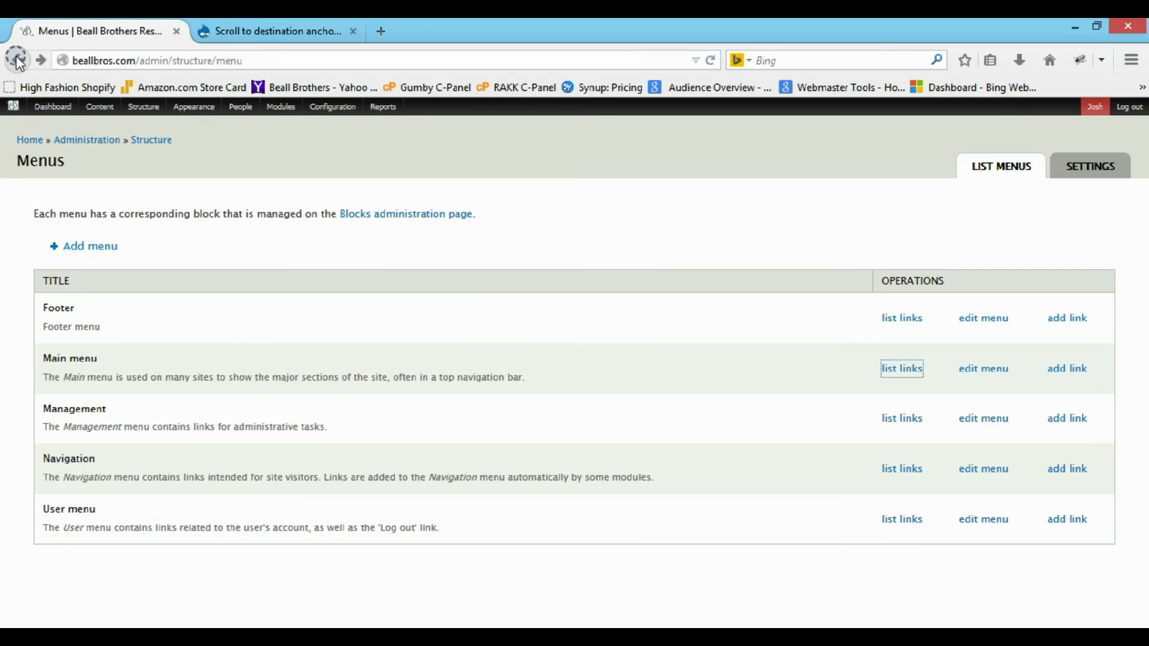
pyautogui.click(20, 62)
pyautogui.click(20, 62)
pyautogui.moveTo(18, 111)
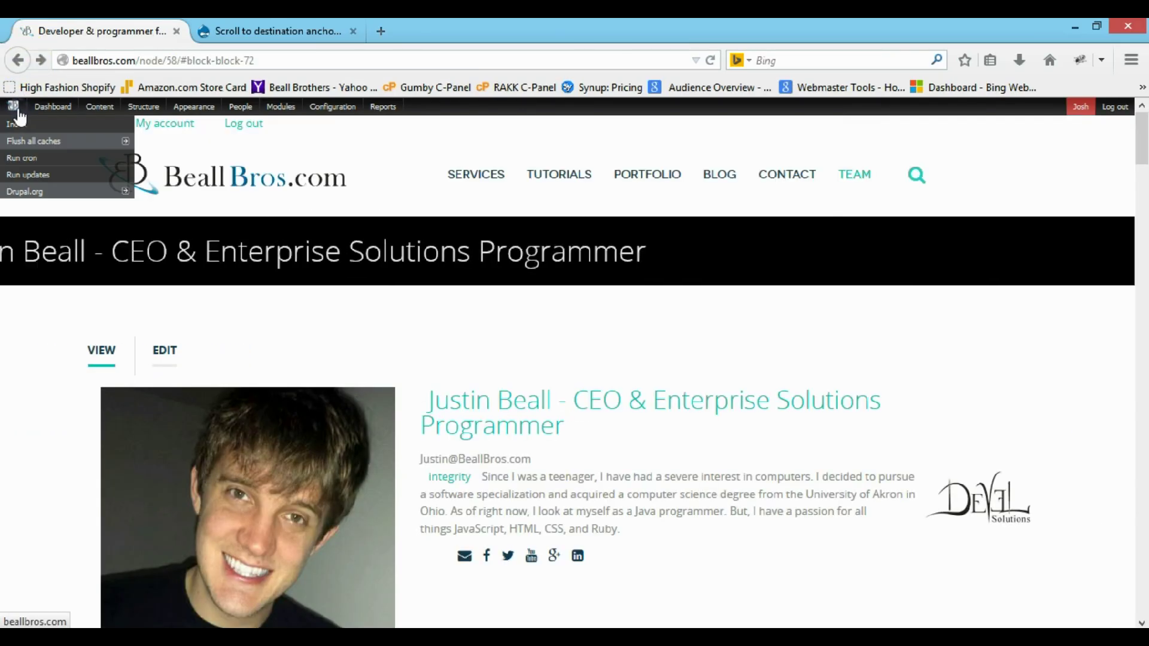